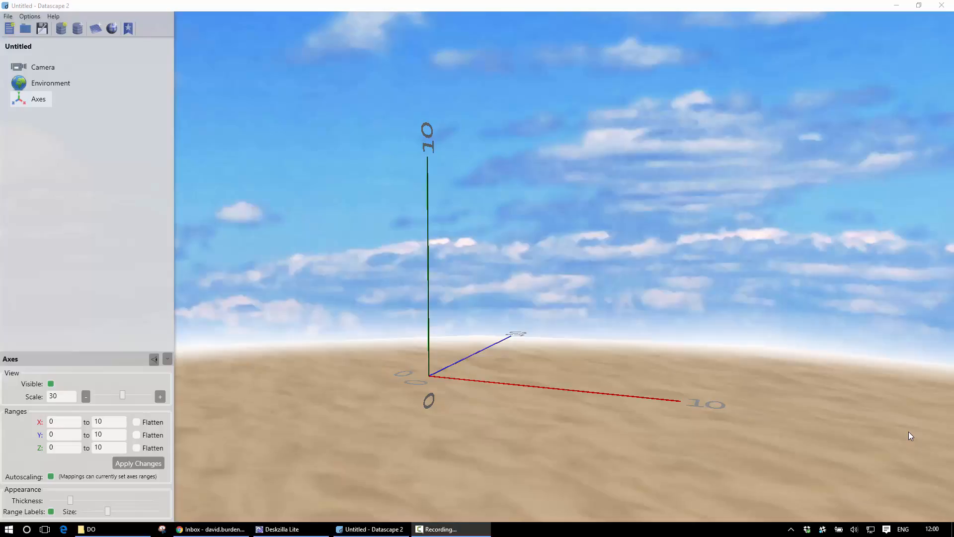
right_click(847, 408)
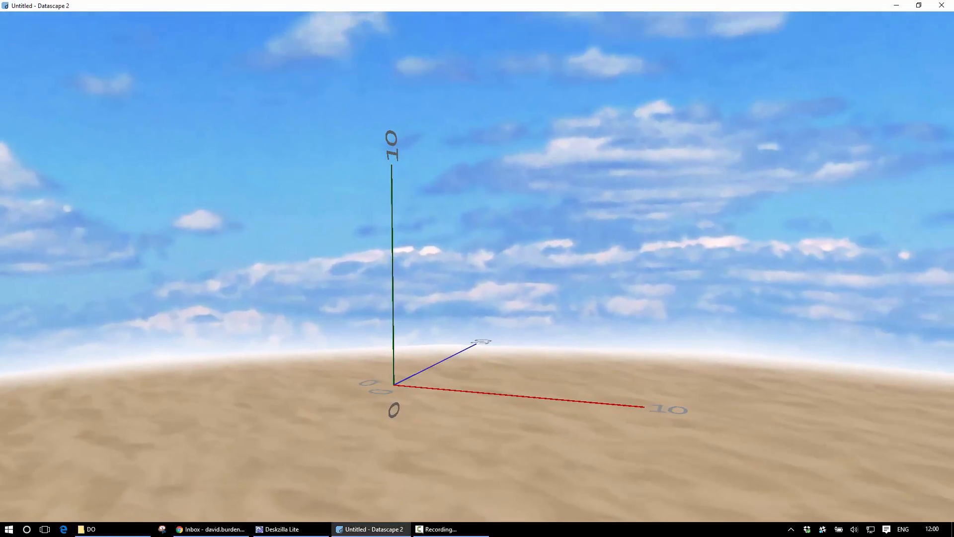
right_click(848, 407)
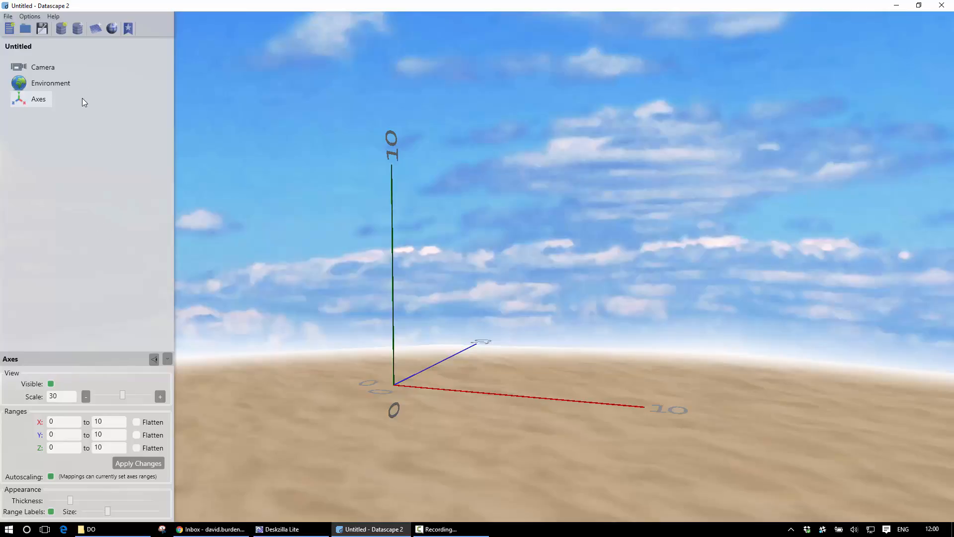
Add a new File Reader data source and open "Birmingham Schools Admissions 2013 - 3.xlsx" from the Birmingham Schools folder in My Datasets
click(64, 30)
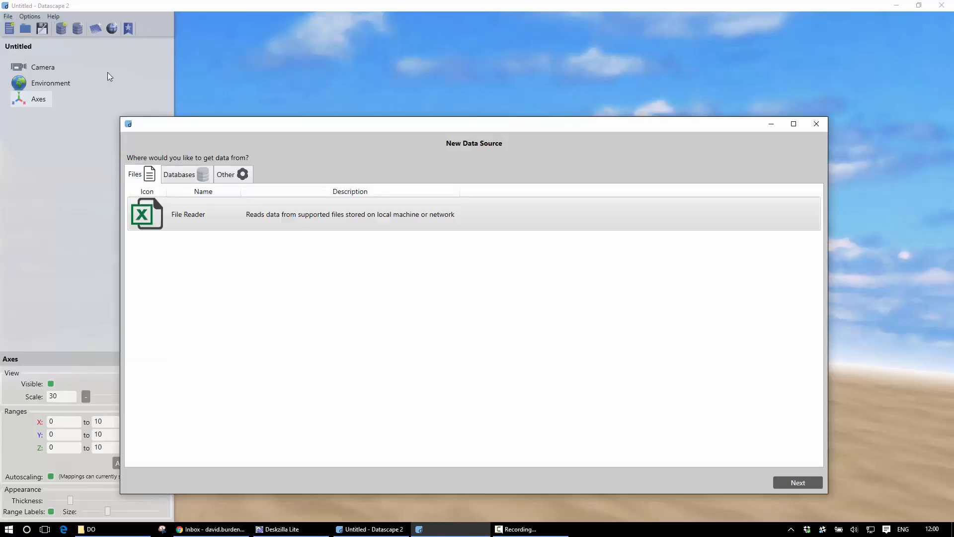
click(199, 216)
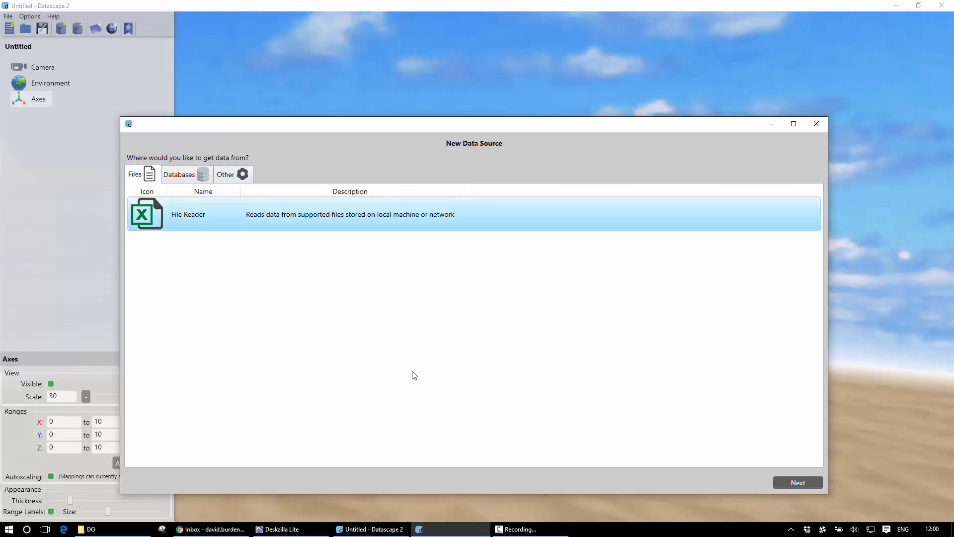
click(789, 482)
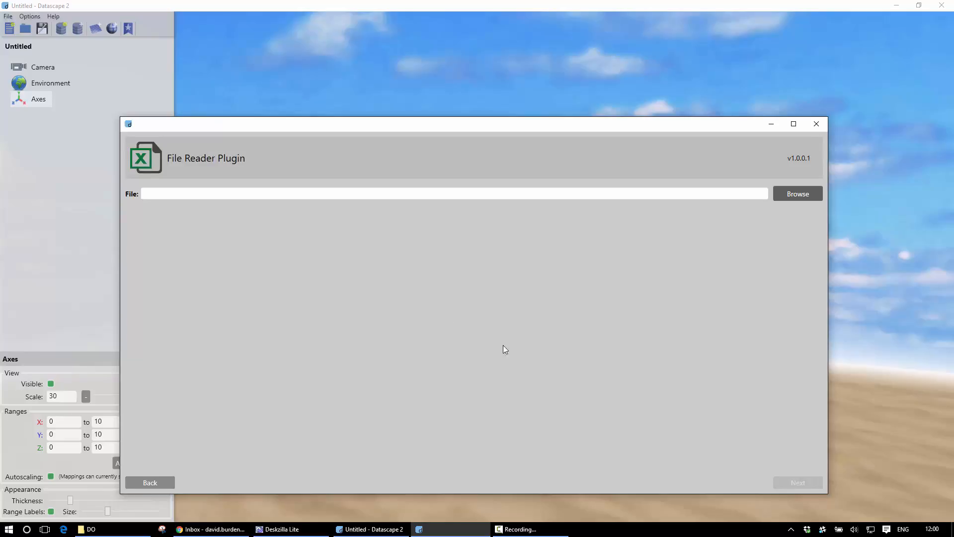
click(781, 193)
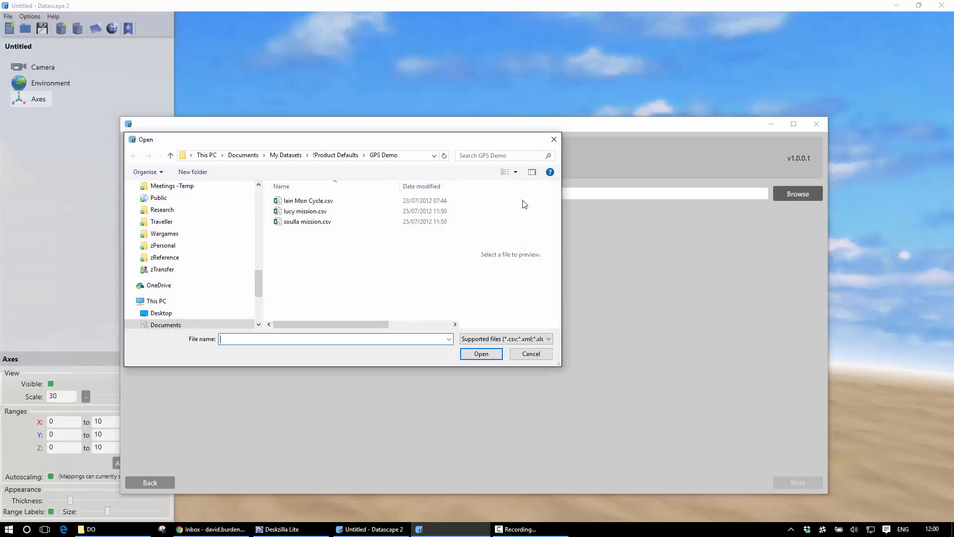
click(286, 155)
double_click(309, 232)
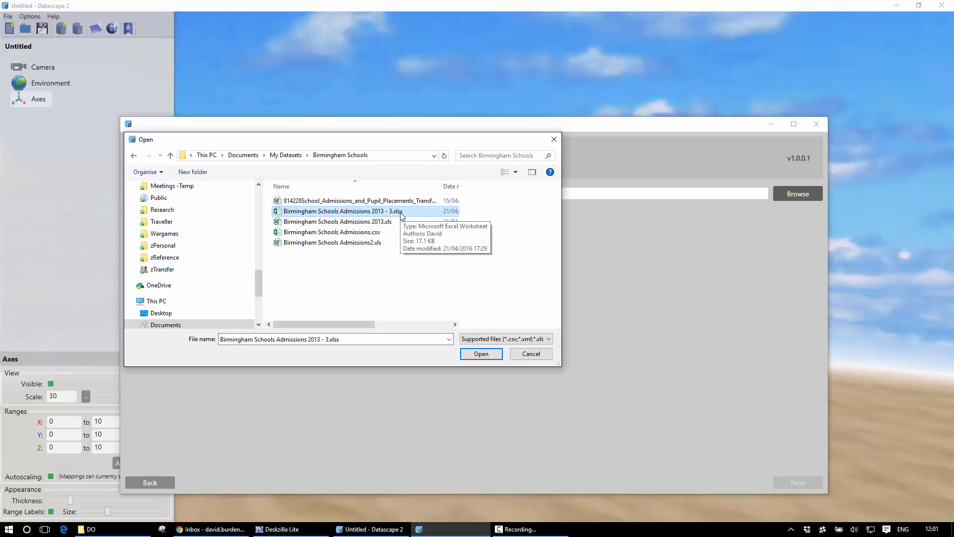
click(472, 355)
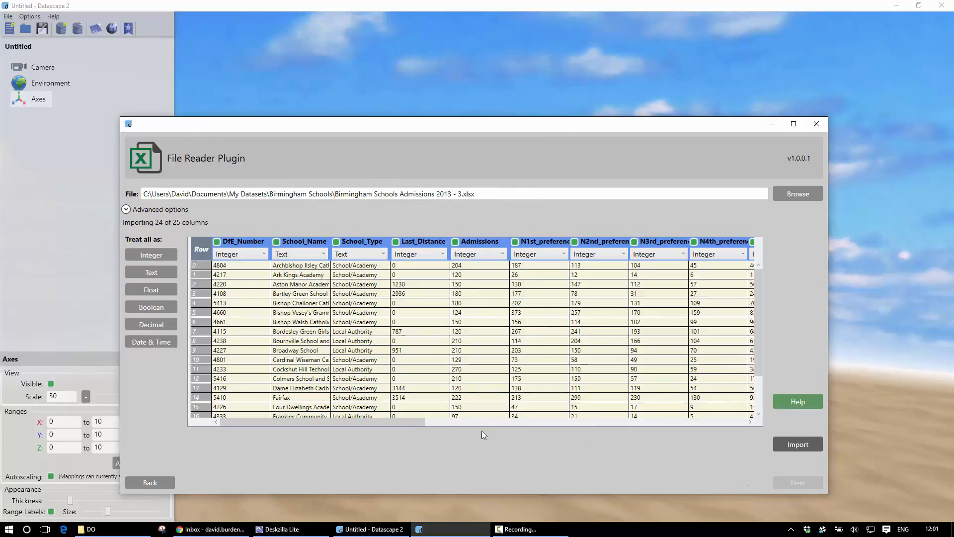
Exclude the two adjacent columns beginning "Number_of_app" before Popularity and import the remaining data
drag(406, 422, 381, 428)
drag(332, 423, 649, 436)
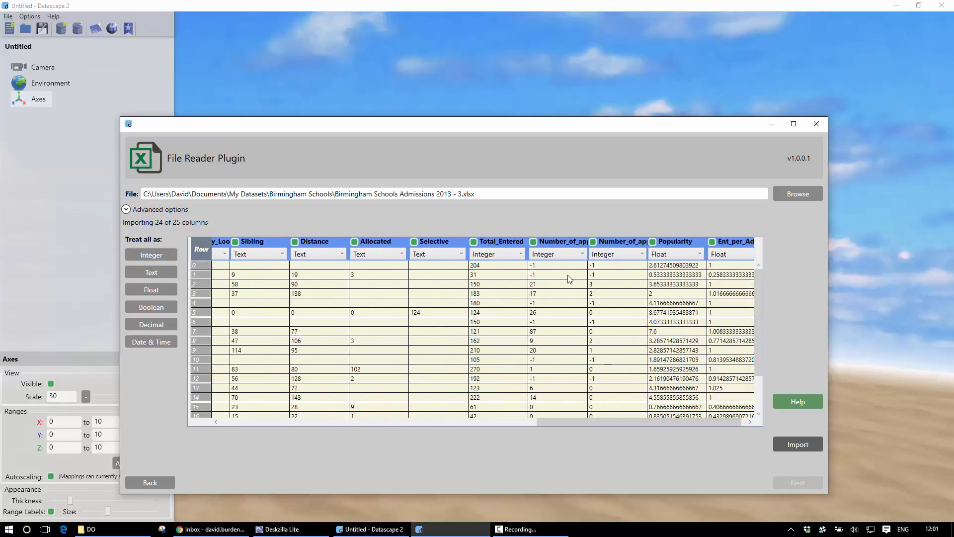
click(532, 242)
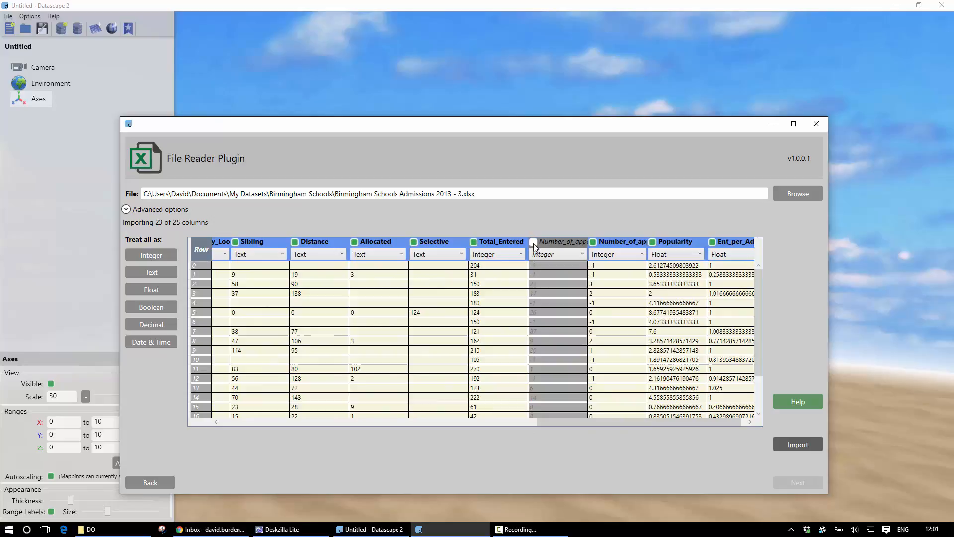
click(593, 242)
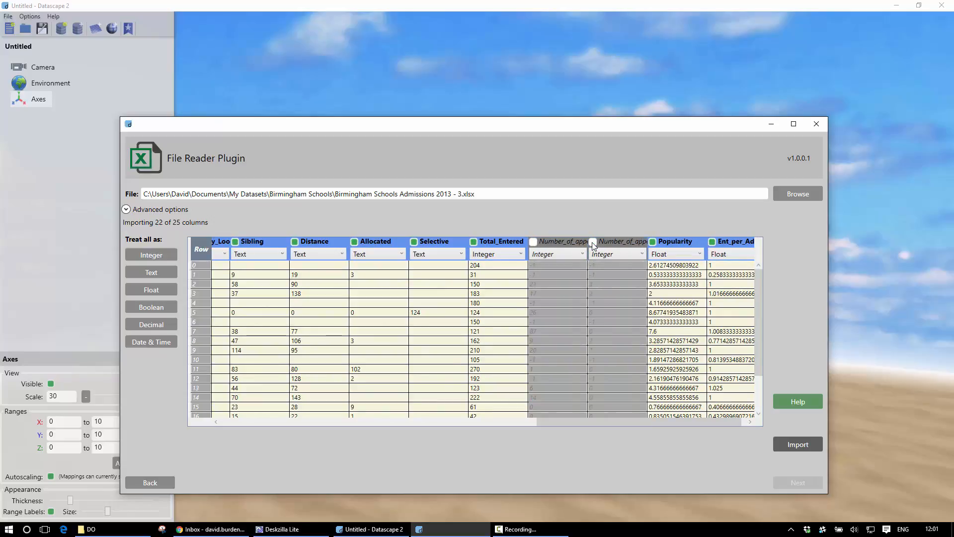
click(786, 439)
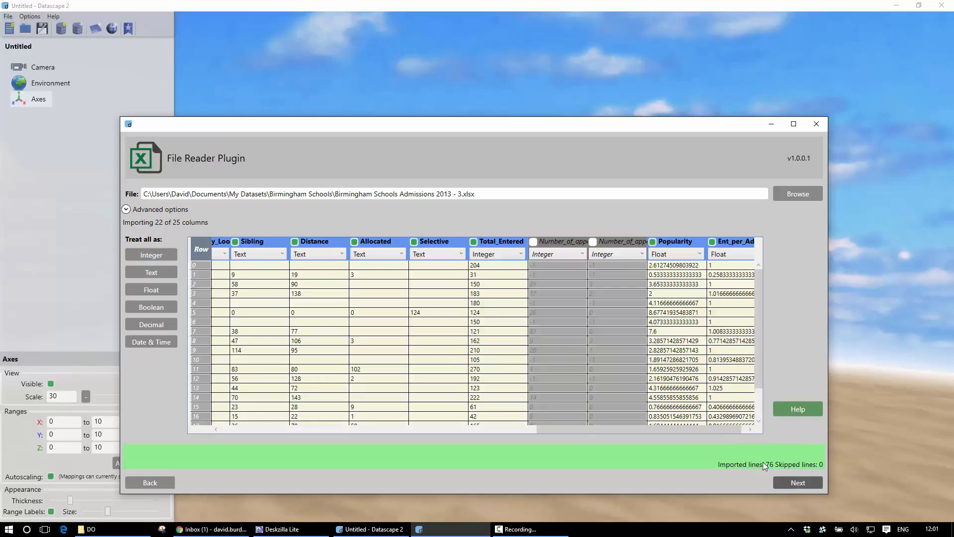
Create a new ManualMapping for the imported dataset and move its Mapping Editor clear of the project tree
click(783, 483)
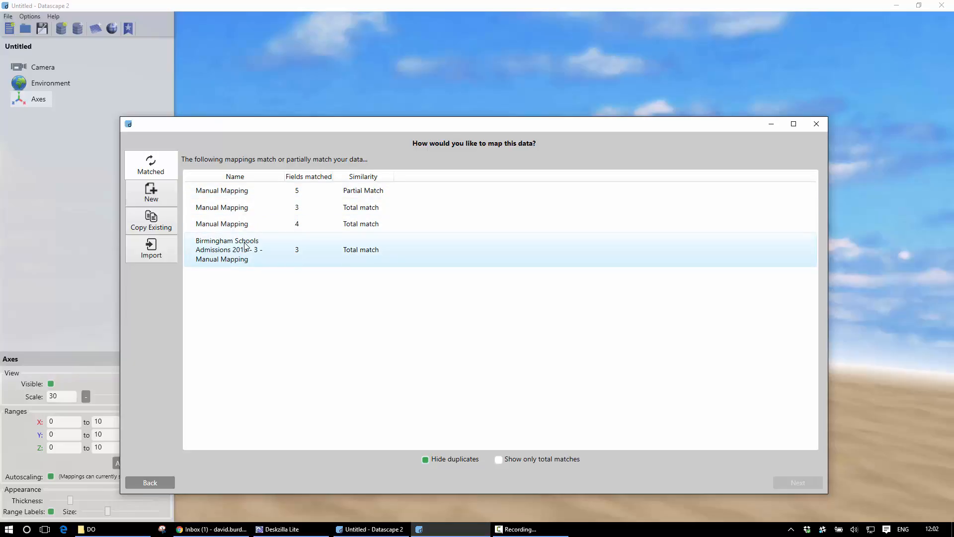
click(165, 193)
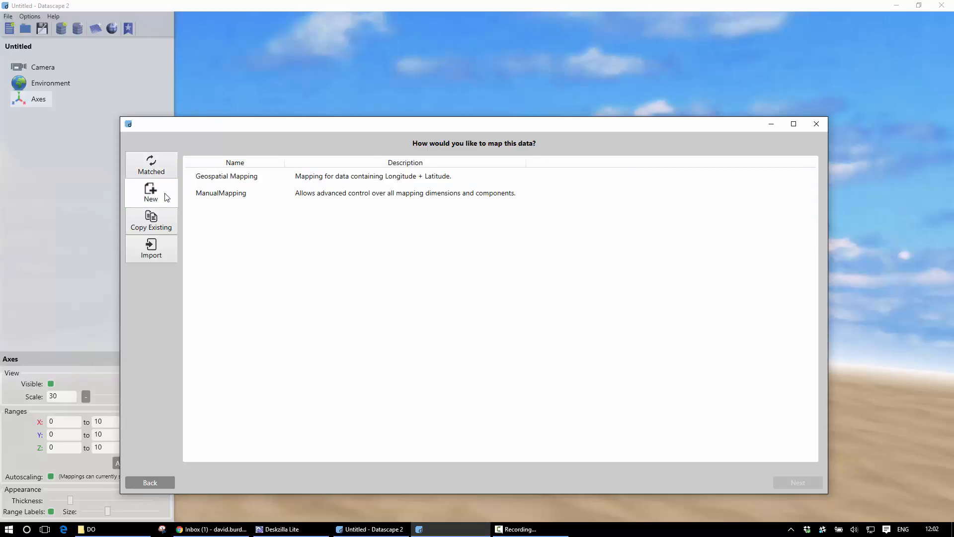
click(225, 194)
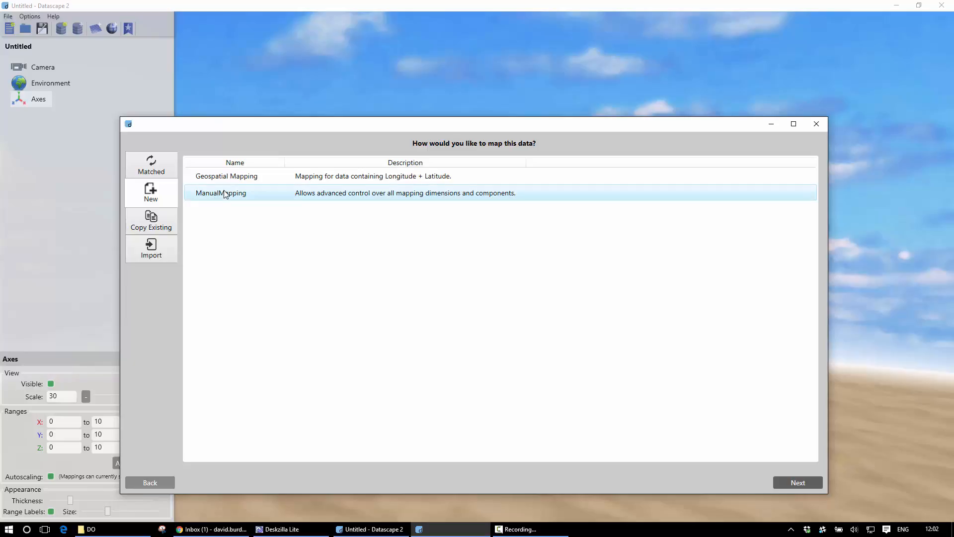
click(815, 484)
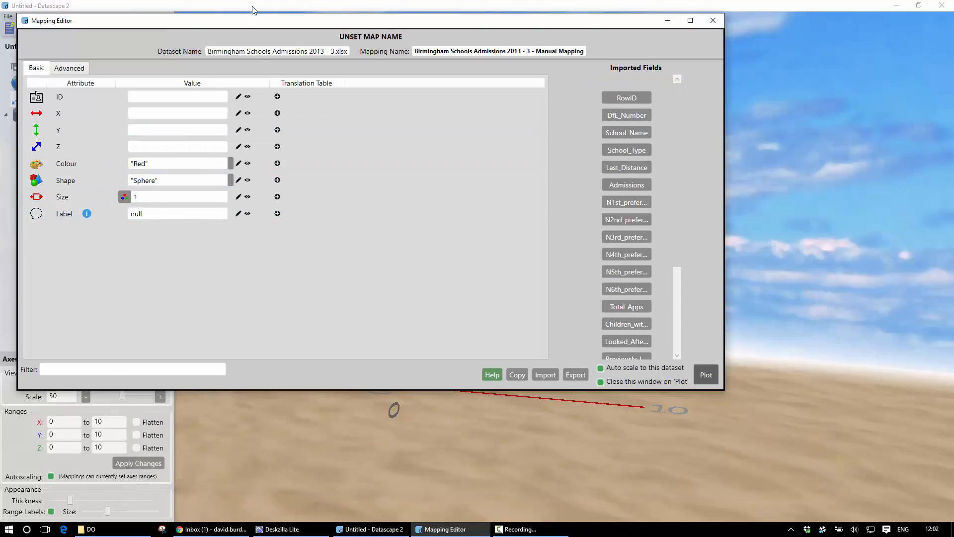
drag(256, 23, 380, 93)
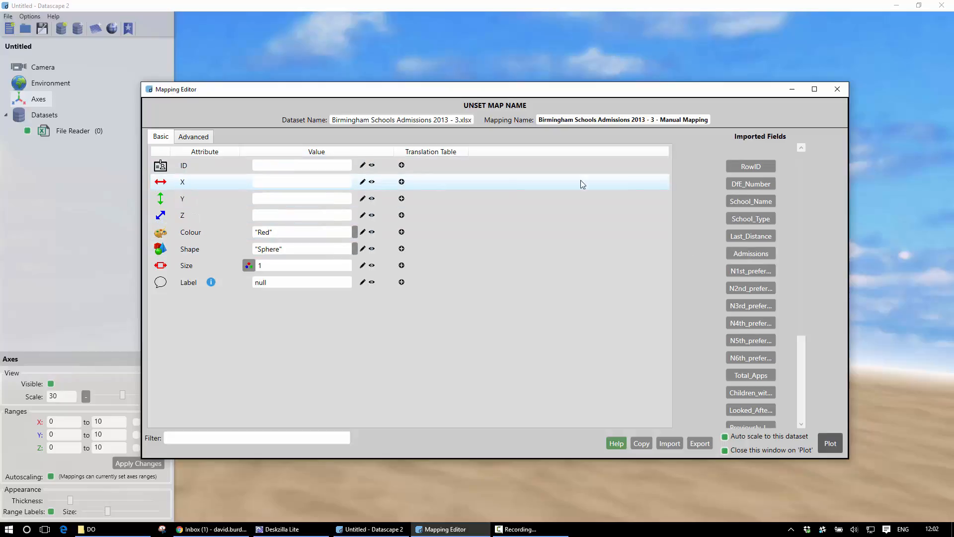
Map ID to RowID, X to Last_Distance, Y to 0, Z to Popularity and Size to 0.3, and plot the data
drag(740, 170, 331, 170)
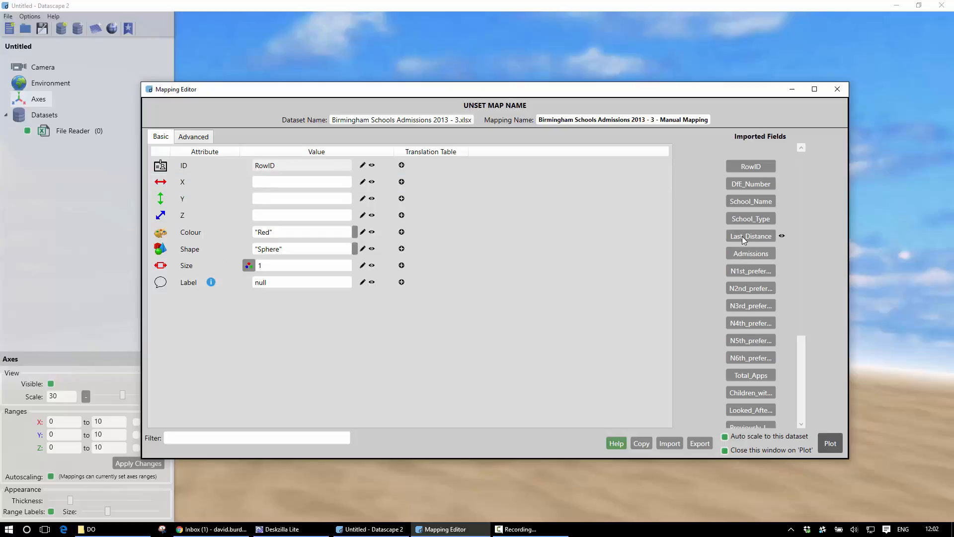
drag(743, 240, 331, 186)
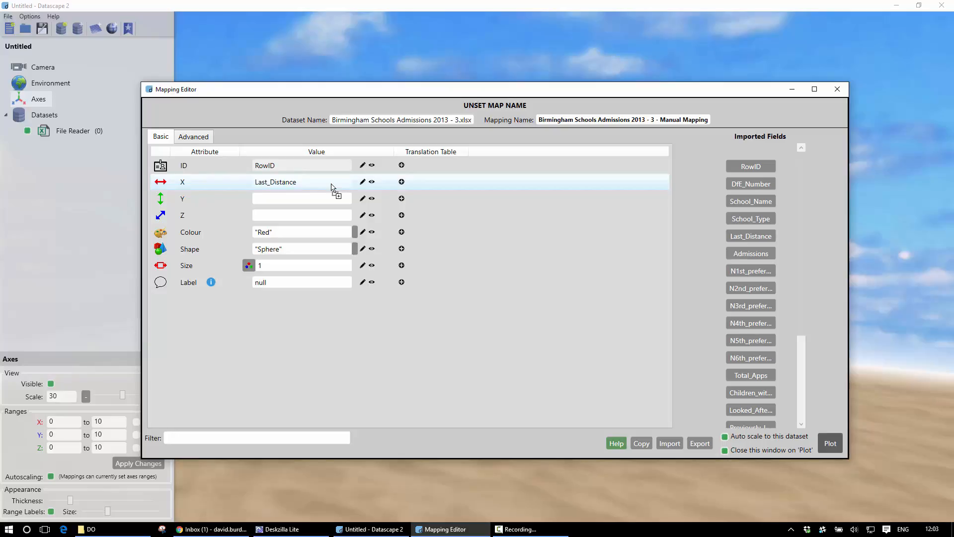
scroll(801, 332, down, 4)
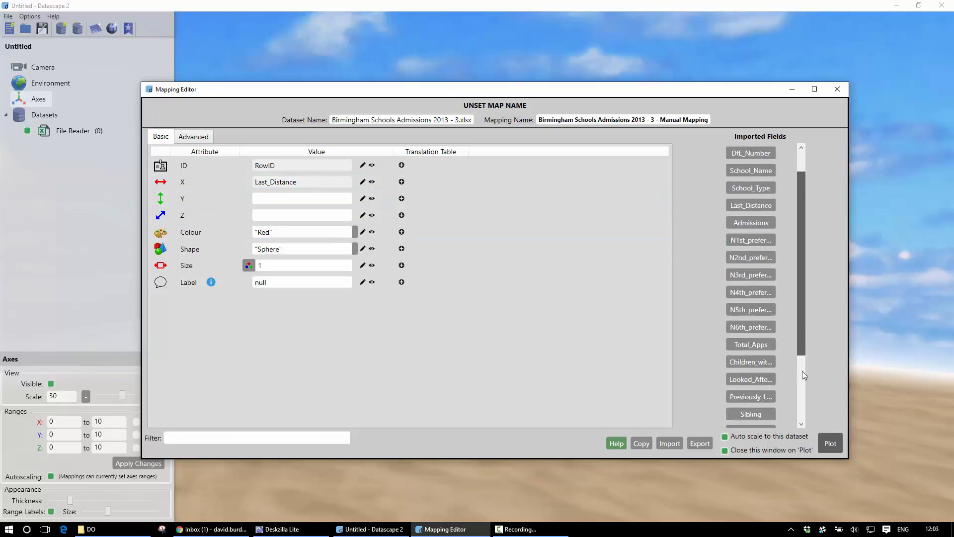
drag(763, 405, 324, 214)
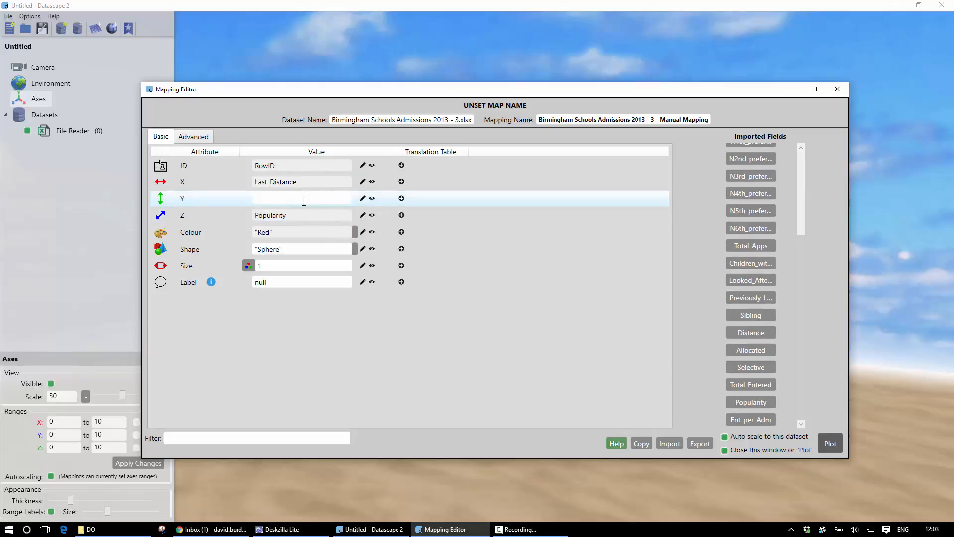
text(0)
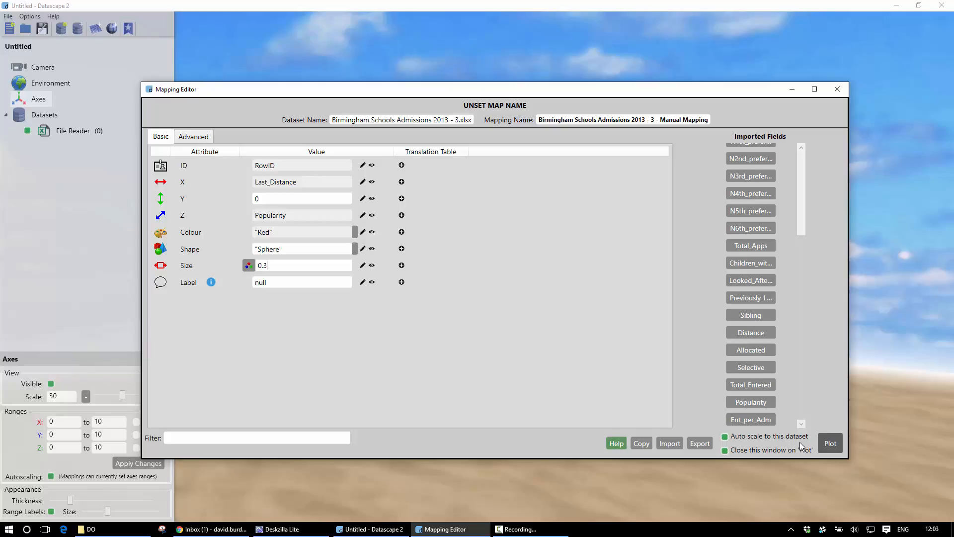
click(826, 446)
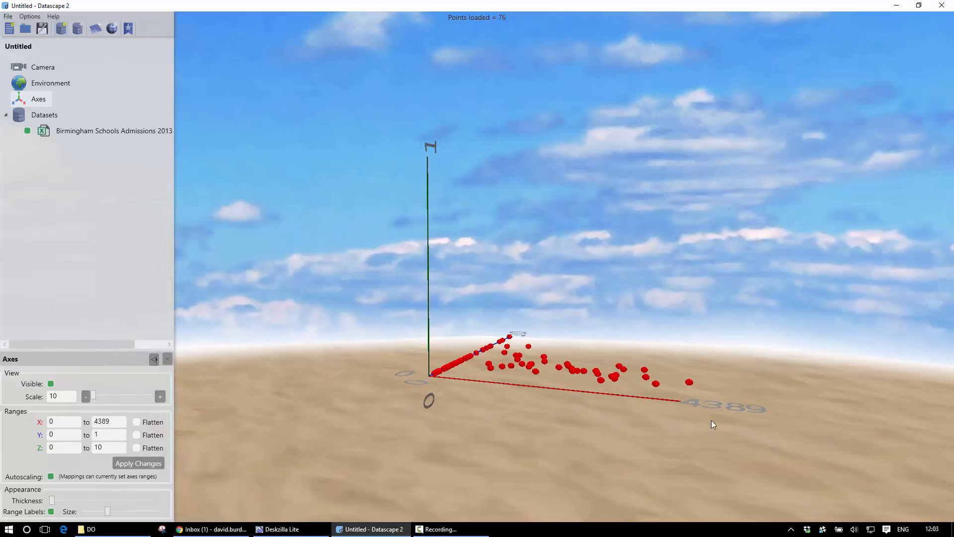
Fly around the 3D plot to examine how the schools are distributed by last distance and popularity
right_drag(711, 420, 885, 435)
key(w)
key(a)
key(a)
key(w)
key(a)
key(s)
key(s)
key(a)
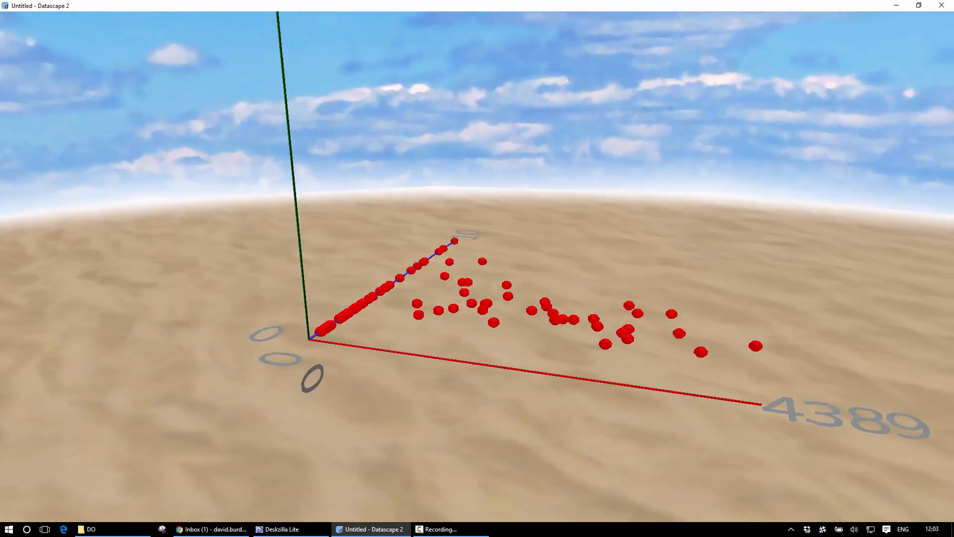
right_drag(664, 432, 700, 412)
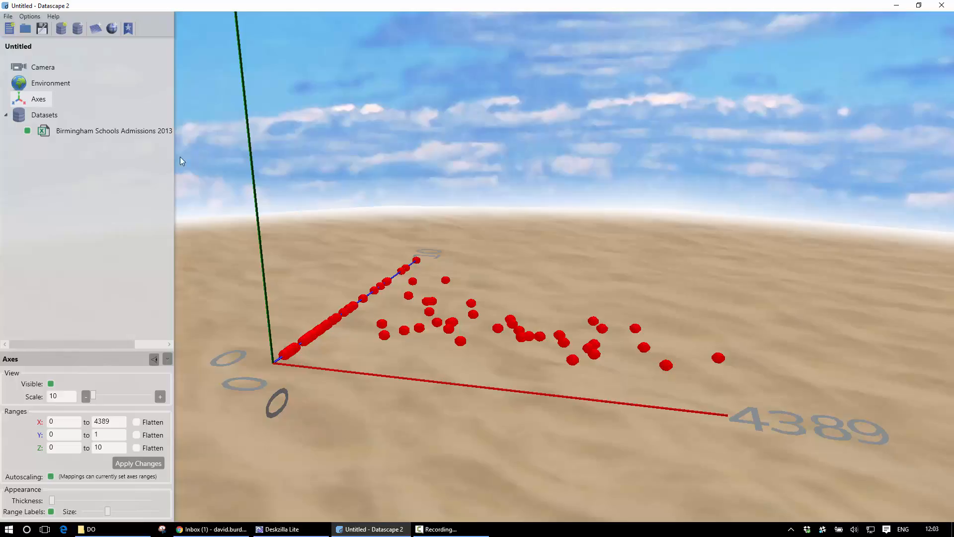
Edit the dataset's current mapping so Y uses N1st_preference and Label uses School_Name, and replot the data
click(132, 132)
right_click(131, 131)
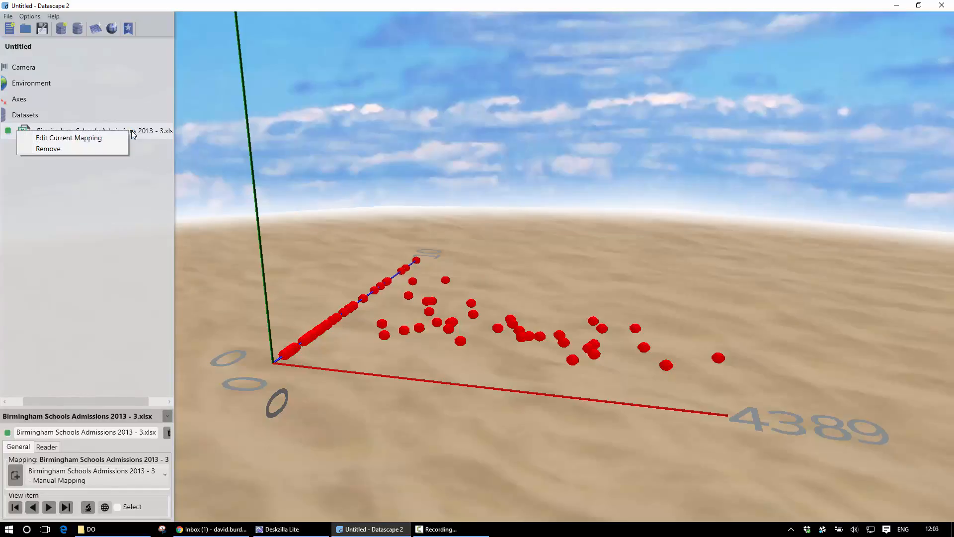
click(101, 137)
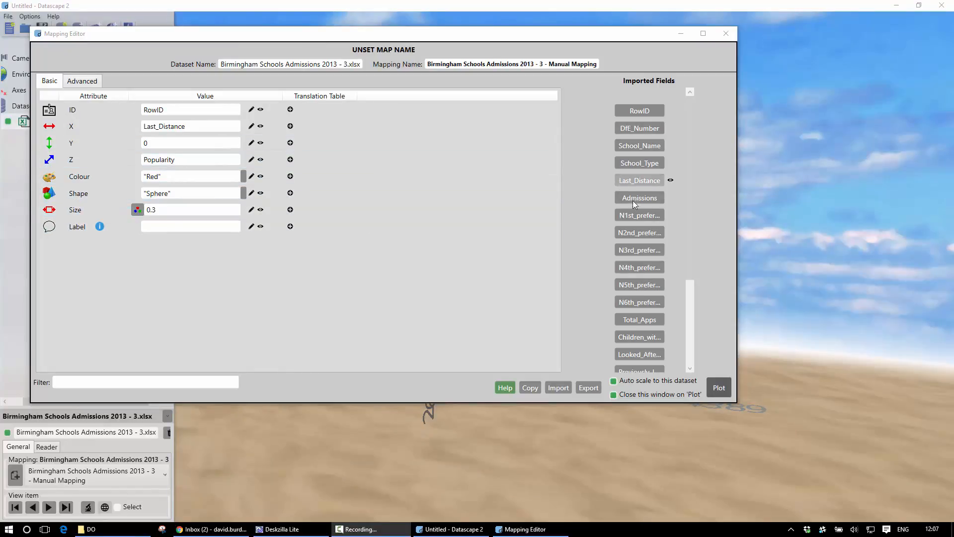
mouse_move(638, 218)
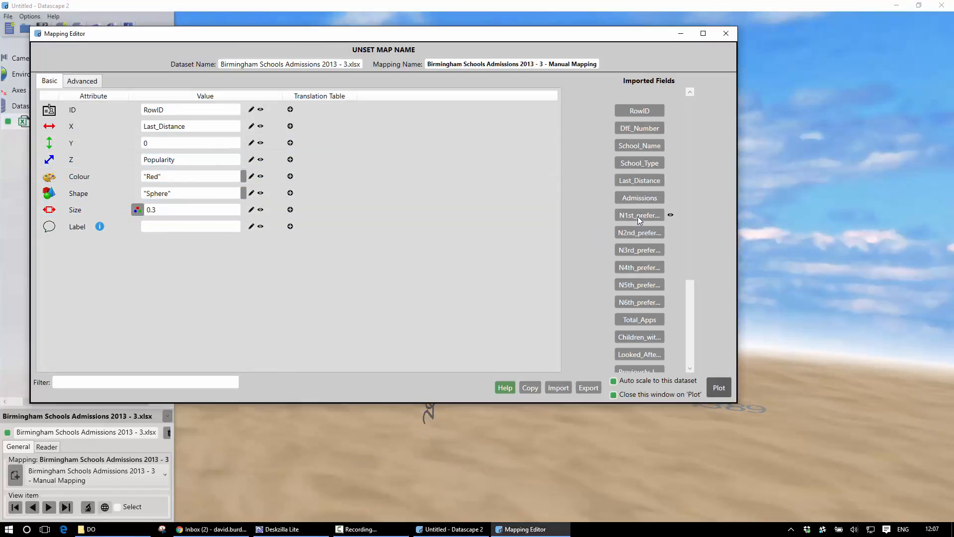
drag(638, 217, 201, 144)
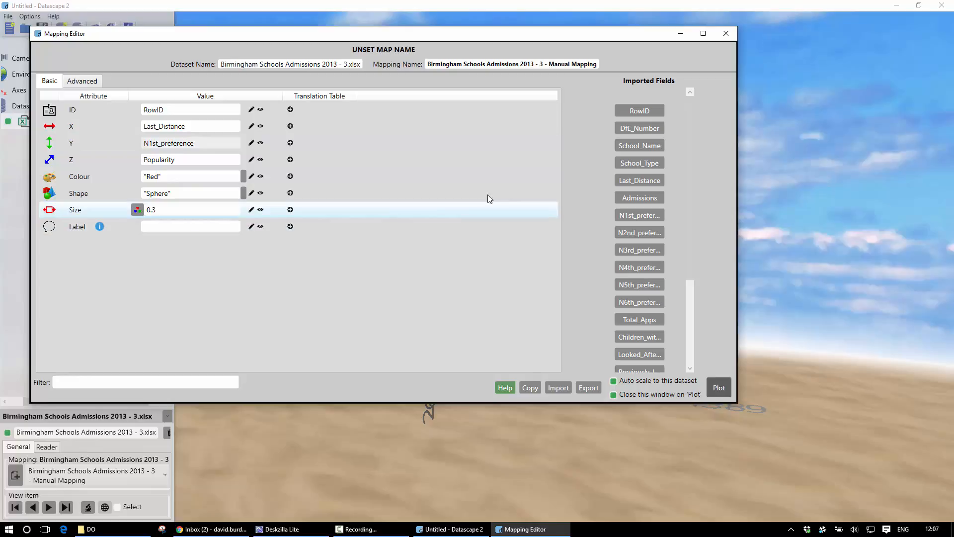
drag(640, 146, 217, 226)
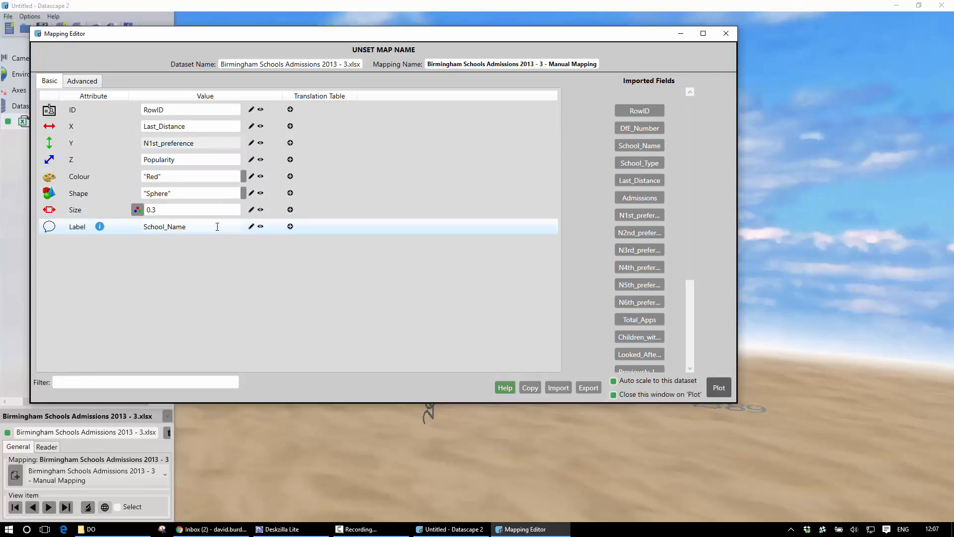
click(723, 394)
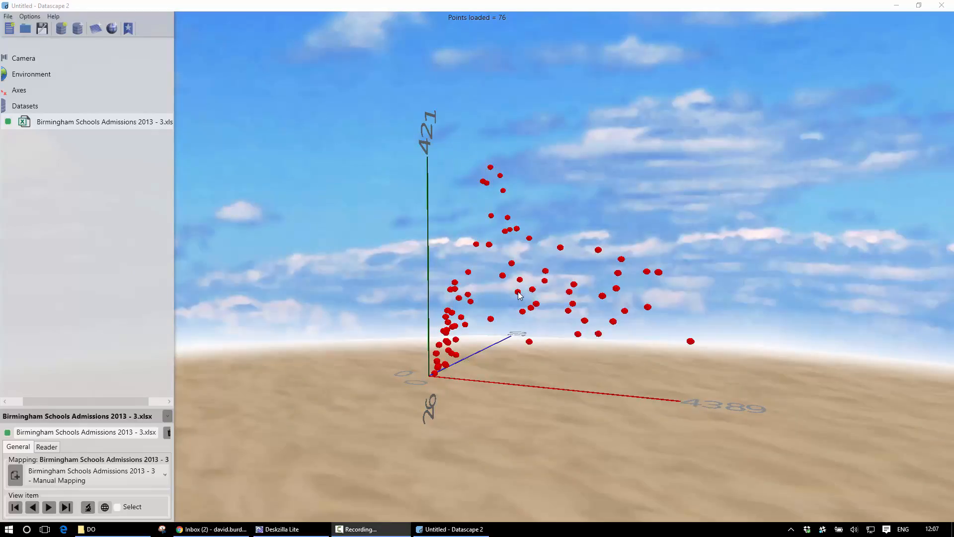
mouse_move(491, 321)
mouse_move(691, 343)
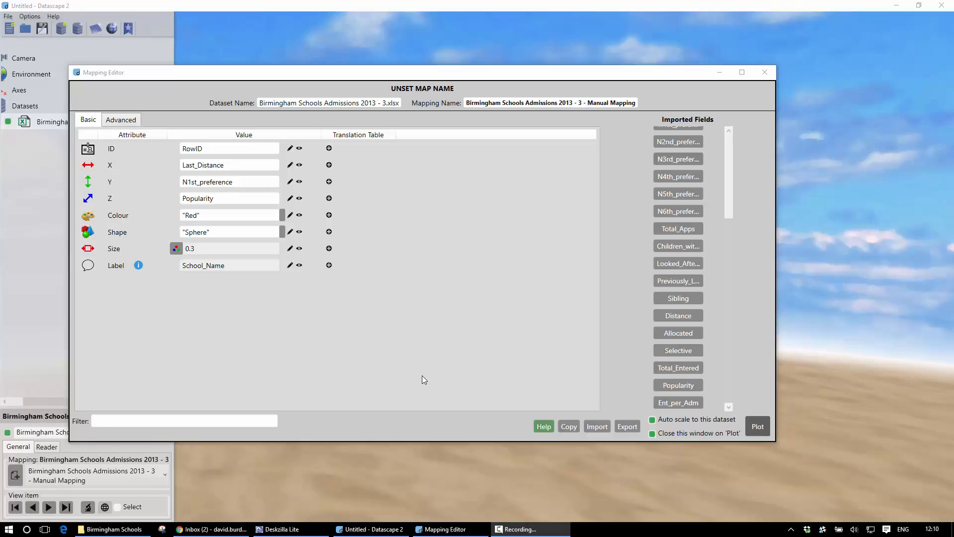
Replace the Size value with the Total_Entered field and preview its range of values
click(181, 249)
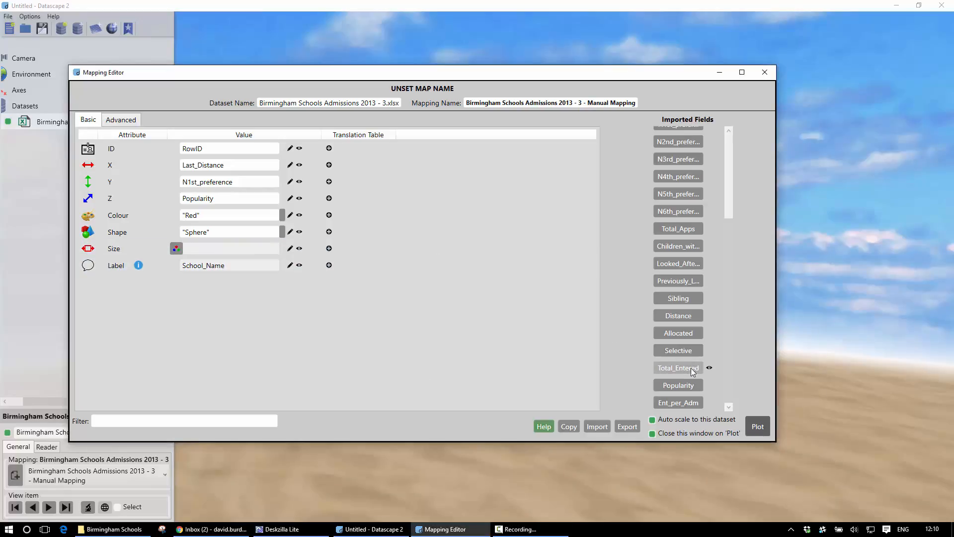
drag(694, 372, 224, 249)
click(300, 249)
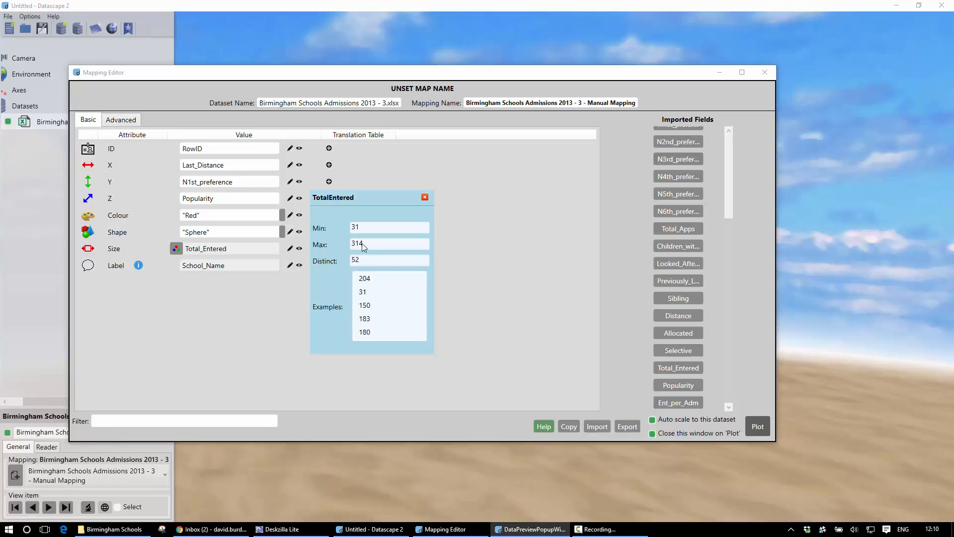
click(425, 197)
Divide Total_Entered by 100 in the Size expression, make the divisor 100.0, and preview the values of each version
click(241, 248)
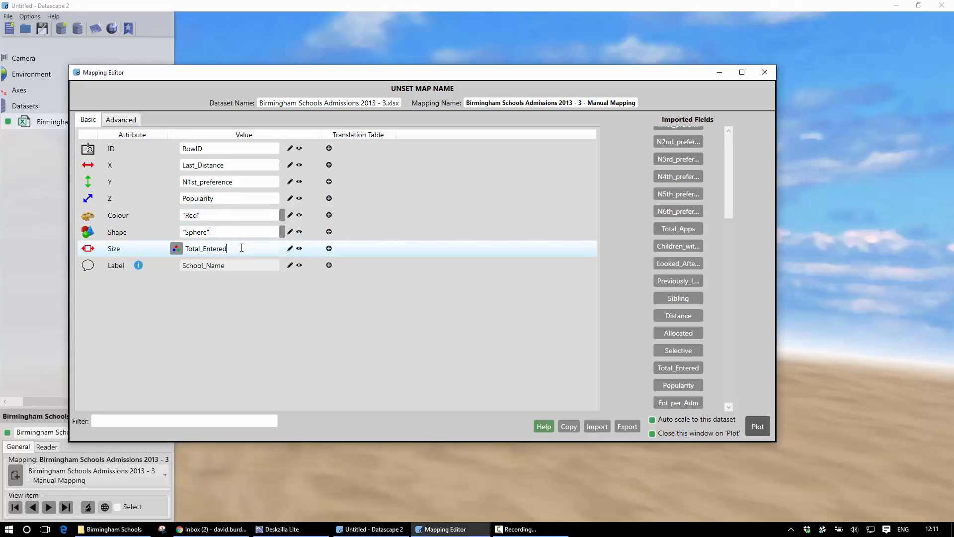
text(/100)
click(299, 248)
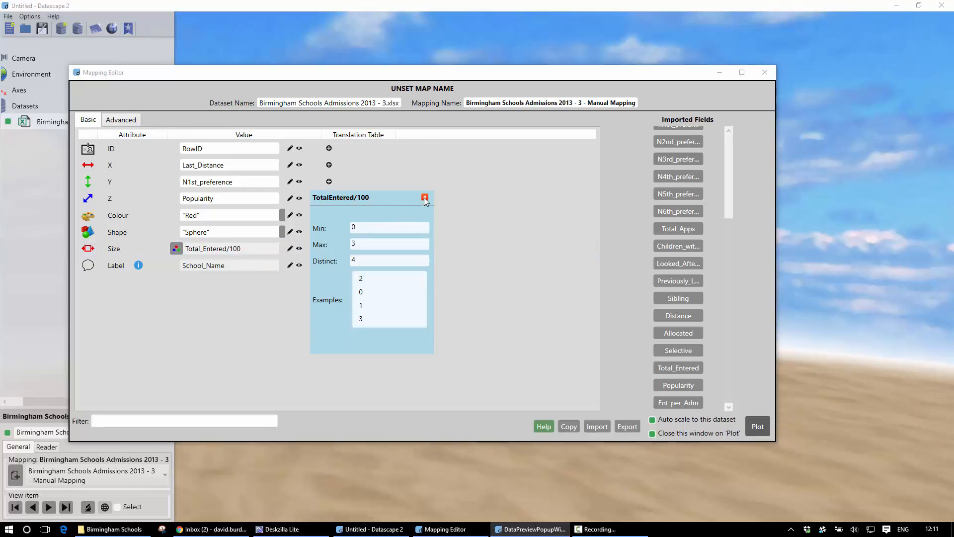
click(424, 198)
click(259, 251)
text(.0)
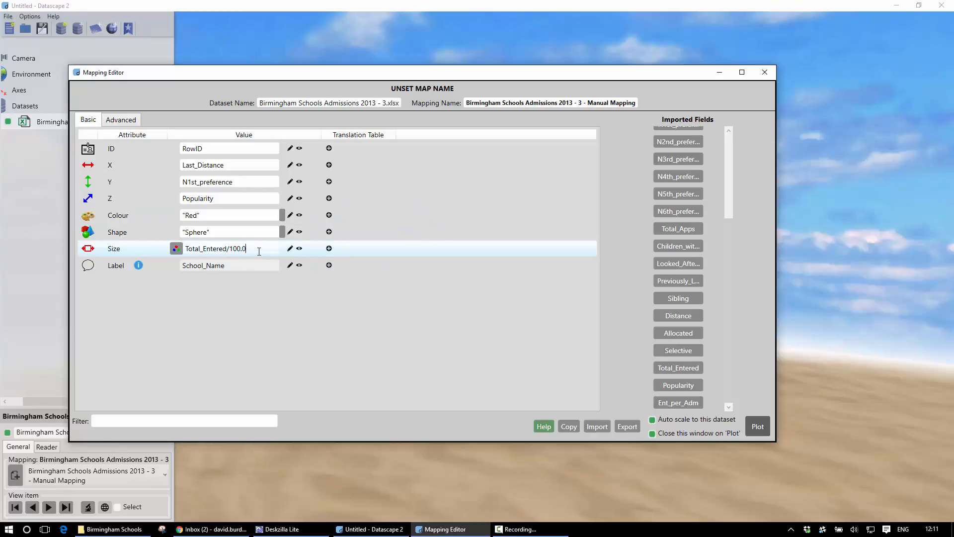
click(299, 249)
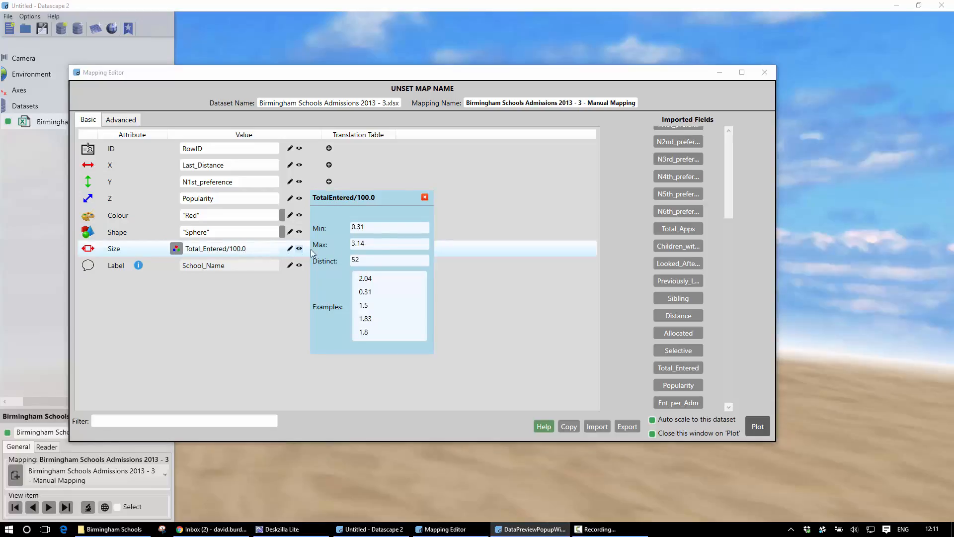
click(425, 198)
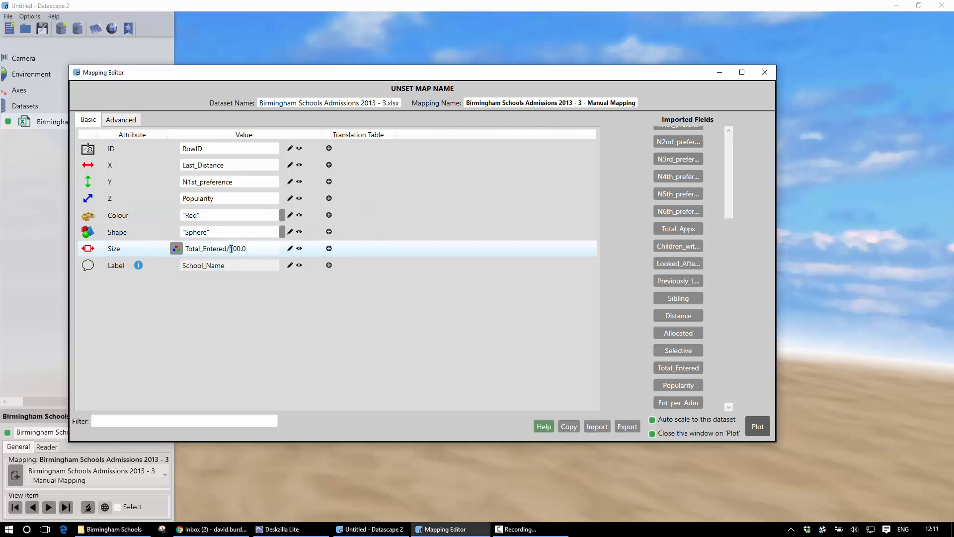
Set the Size expression to Total_Entered/500.0, preview its values, and plot the data
text(5)
click(299, 248)
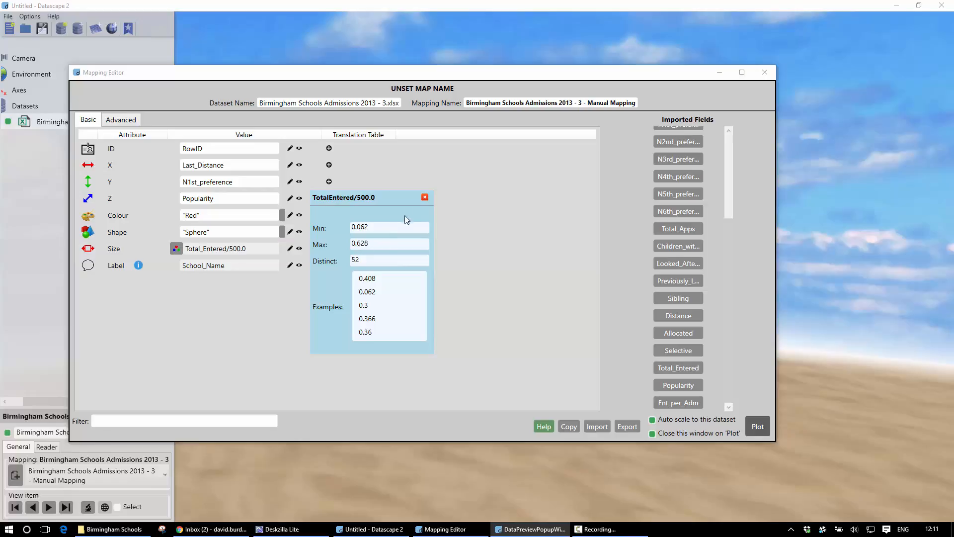
click(425, 197)
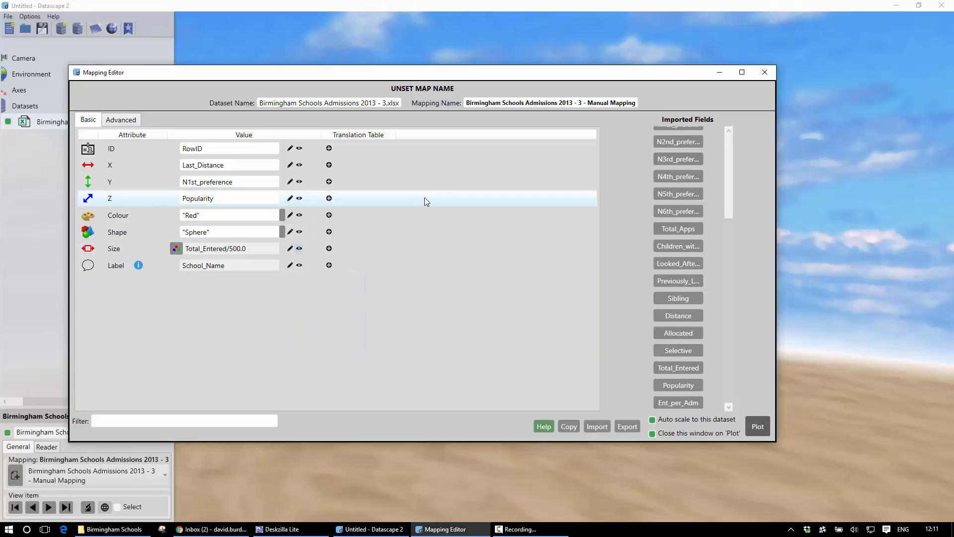
click(757, 430)
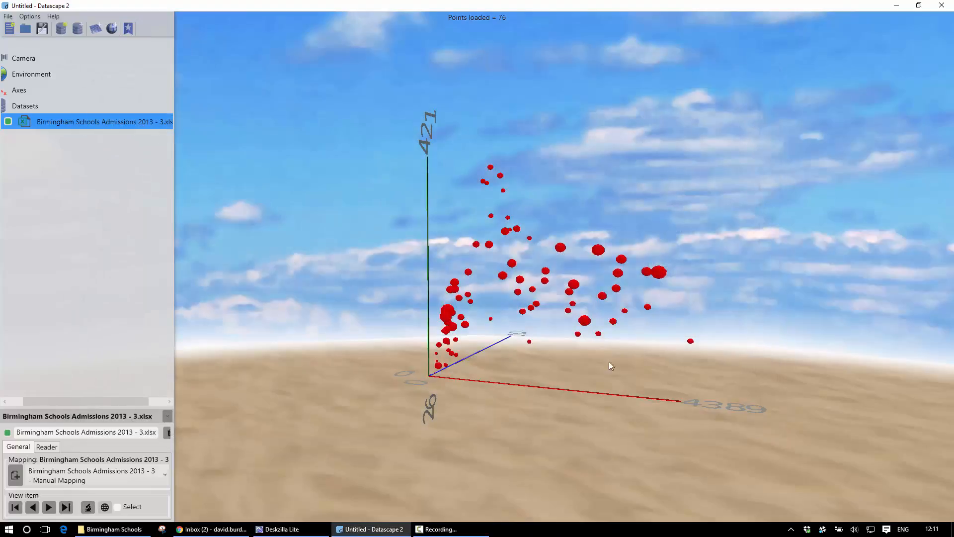
Fly closer to the 3D plot and read the school names of the largest and smallest spheres
right_click(545, 329)
key(w)
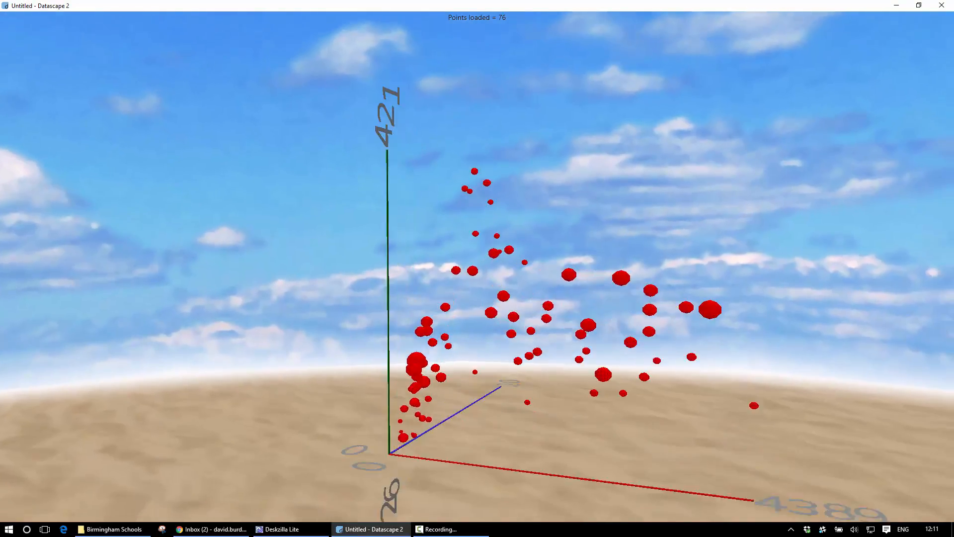
key(d)
key(w)
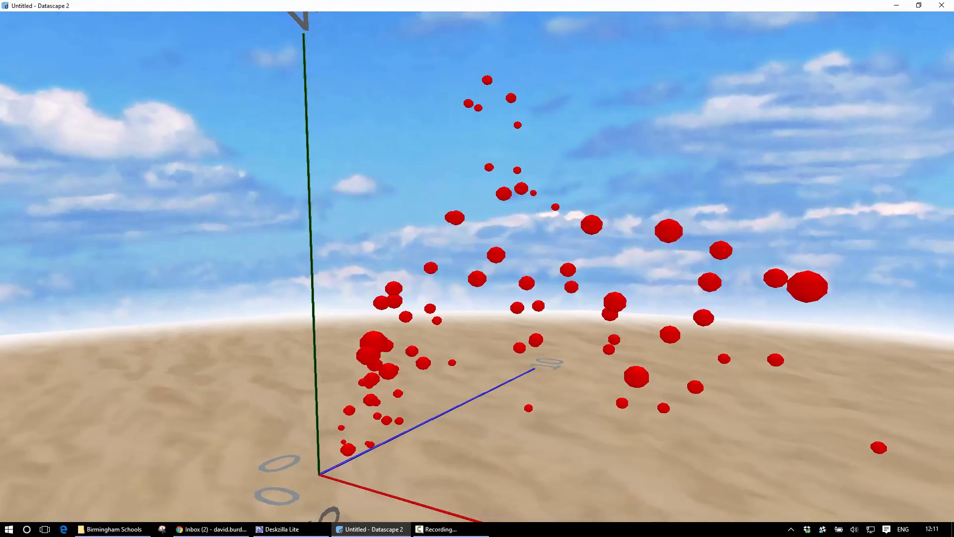
right_click(544, 330)
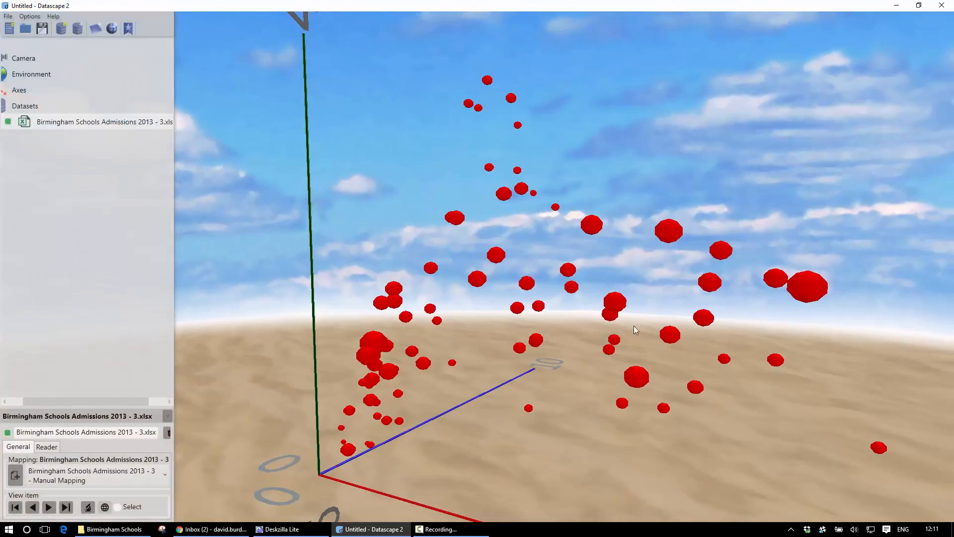
mouse_move(806, 291)
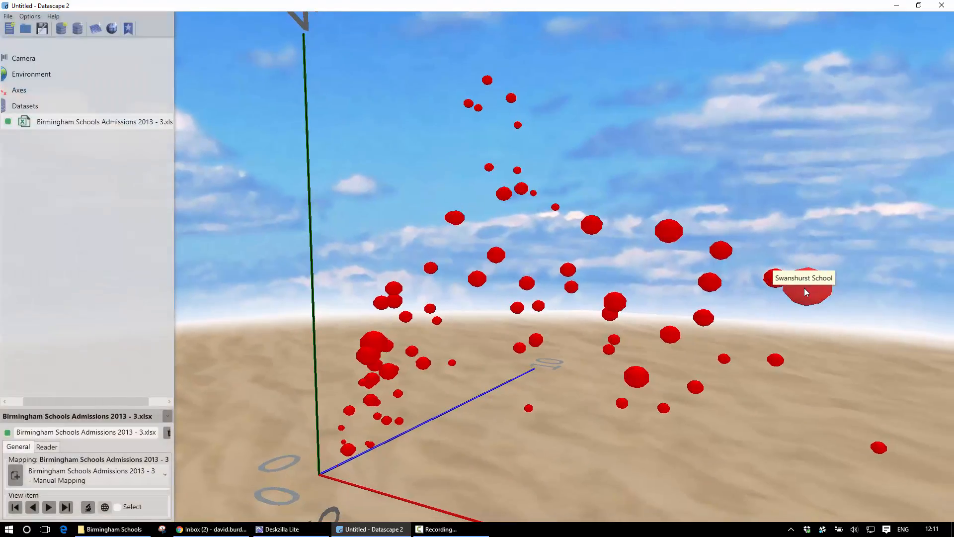
mouse_move(381, 342)
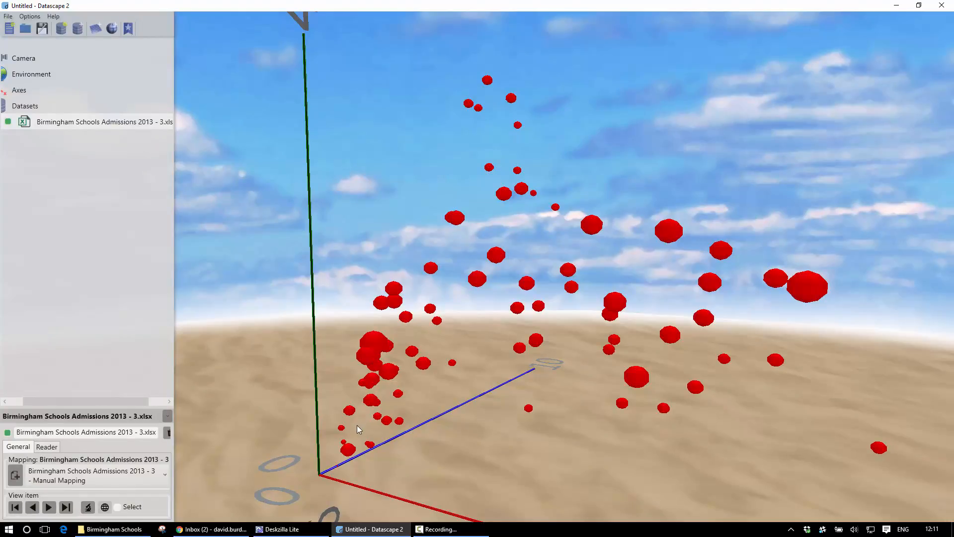
mouse_move(345, 444)
mouse_move(338, 468)
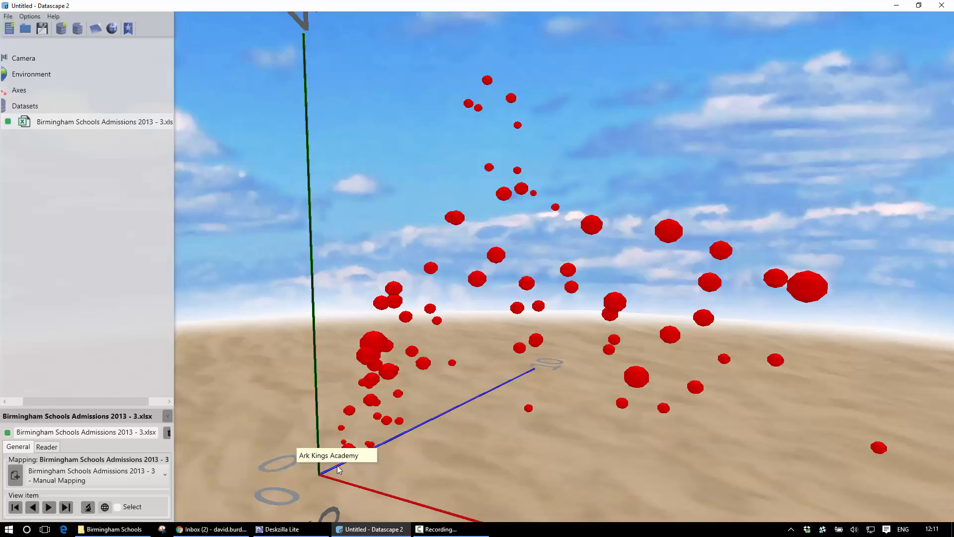
mouse_move(381, 240)
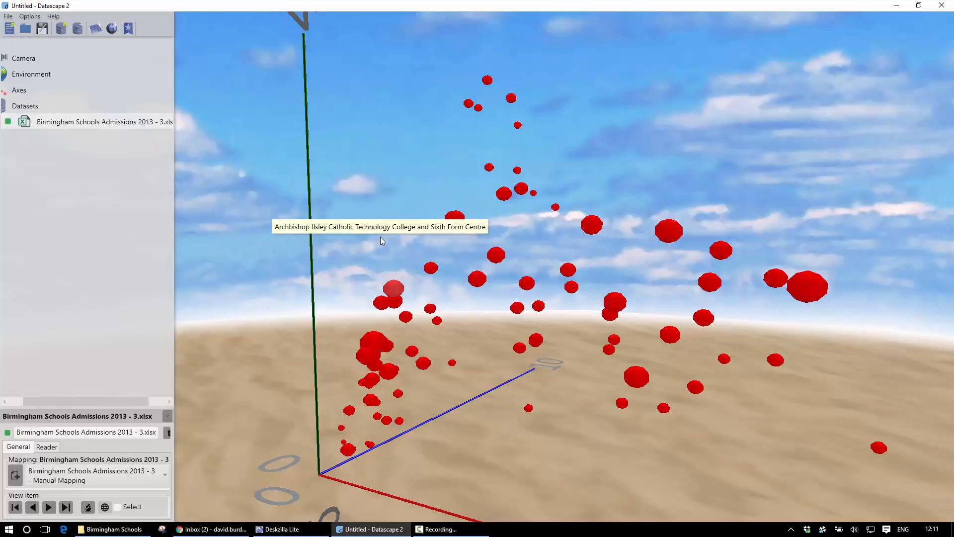
Edit the dataset's current mapping, preview the School_Type field's values, and map Colour to School_Type instead of "Red"
right_click(124, 123)
click(99, 127)
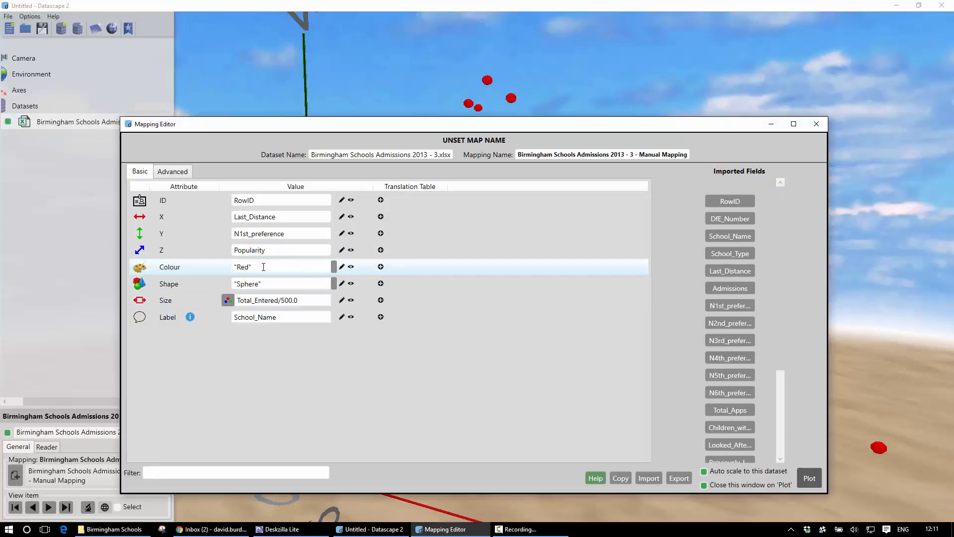
drag(263, 267, 226, 270)
key(BackSpace)
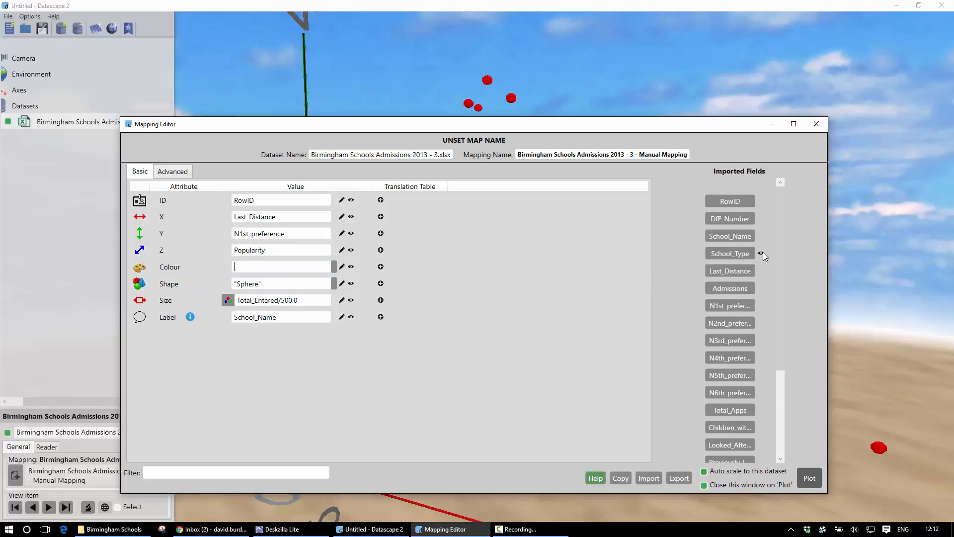
click(762, 253)
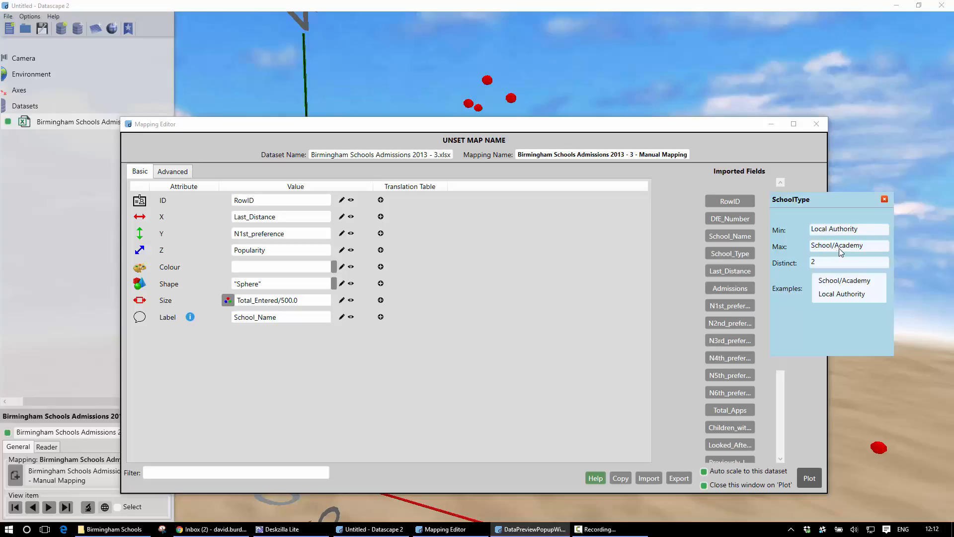
click(885, 200)
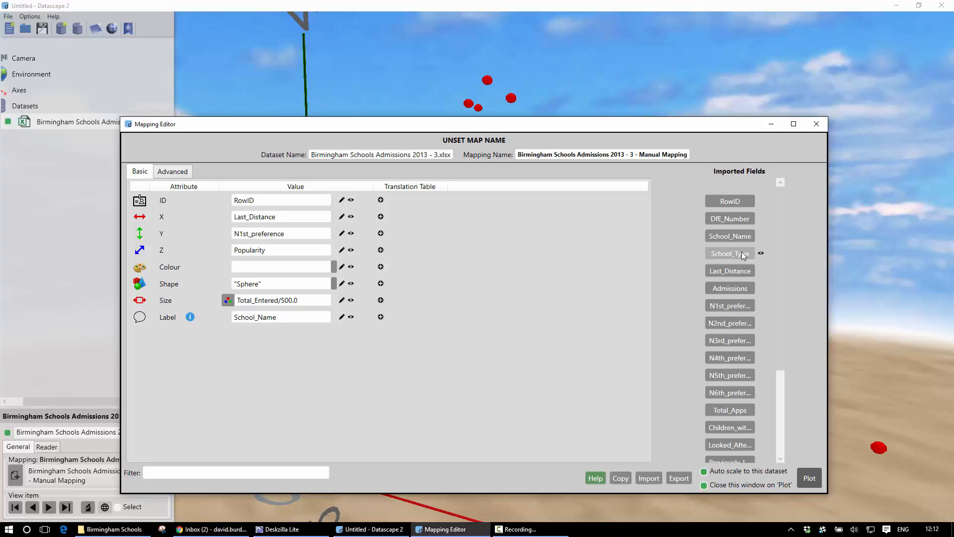
drag(744, 255, 312, 271)
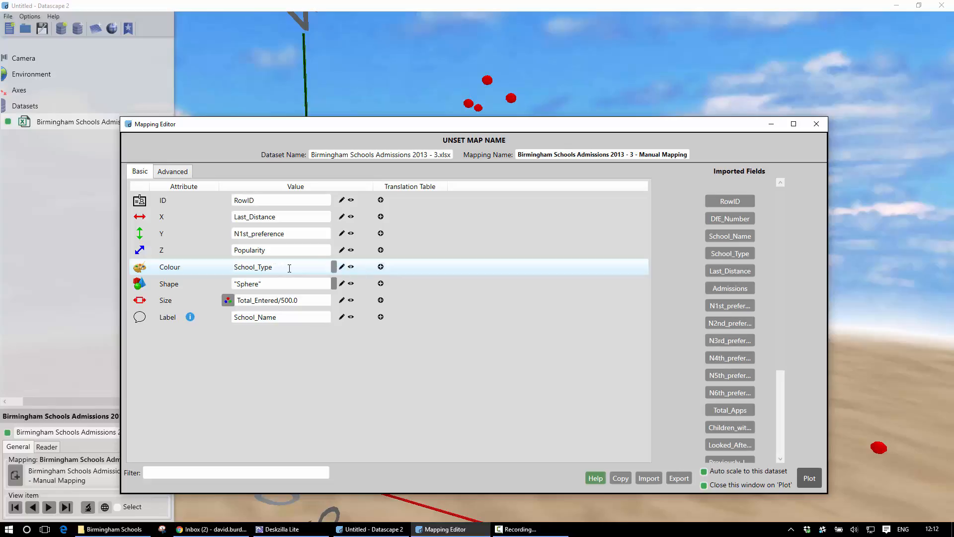
Add an auto-filled Colour translation table with School/Academy as Red, Local Authority as Blue and DEFAULT_VALUE as Black, and plot the data
click(381, 267)
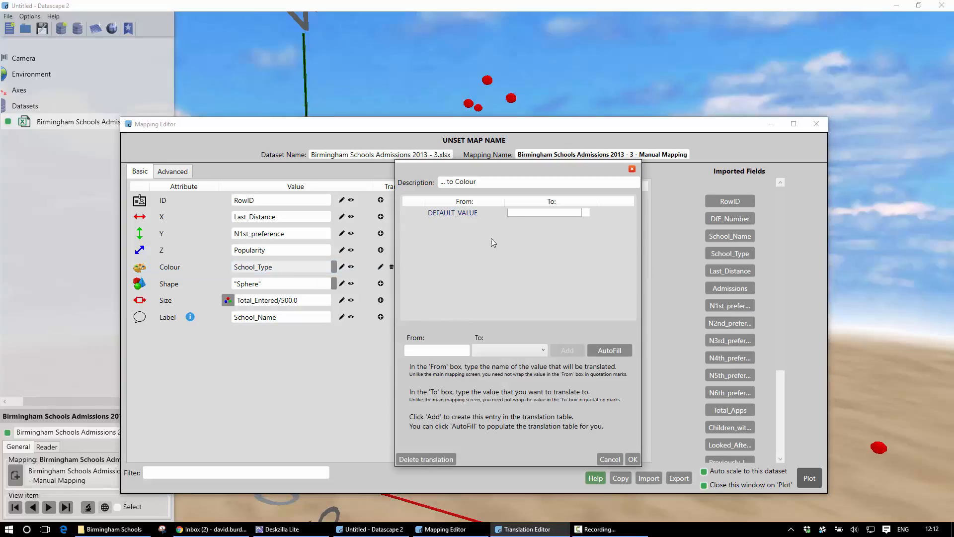
click(608, 348)
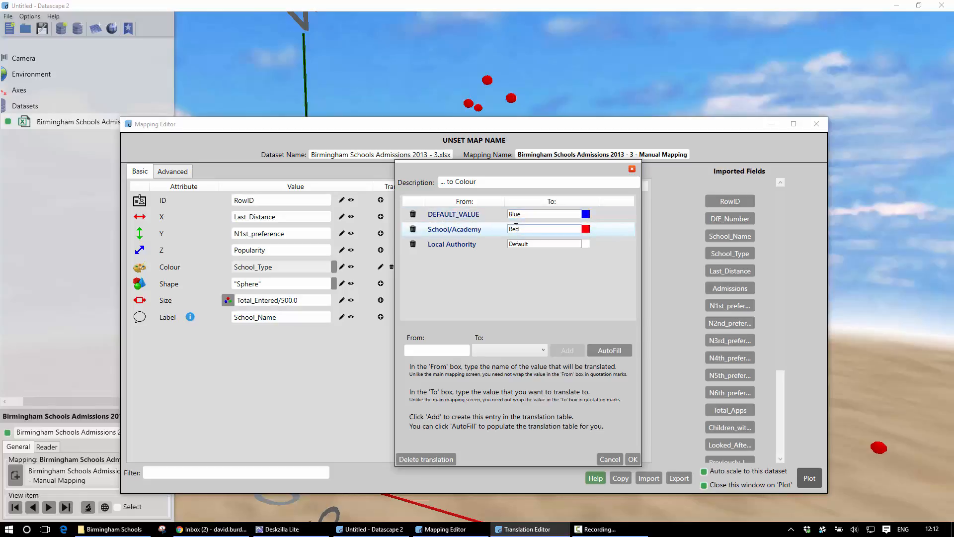
double_click(535, 245)
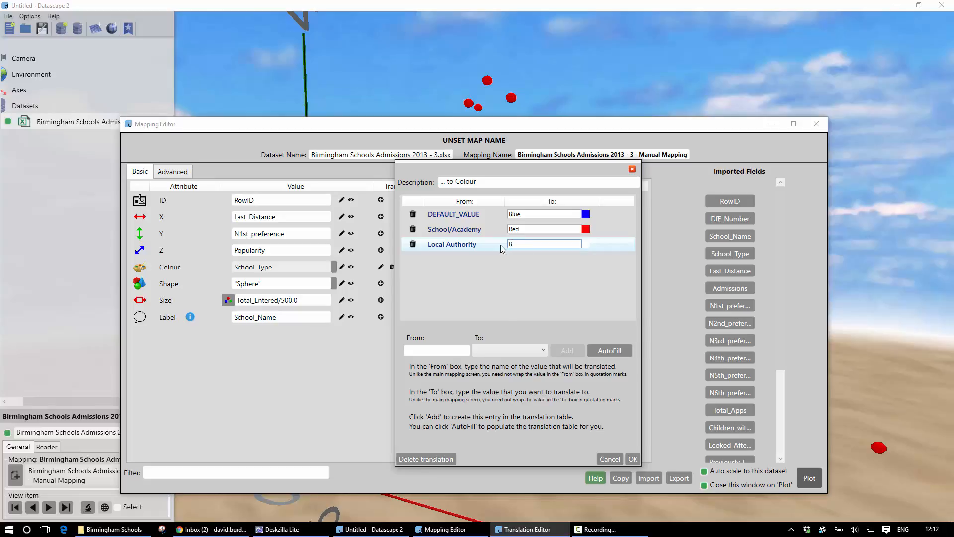
double_click(510, 215)
text(Black)
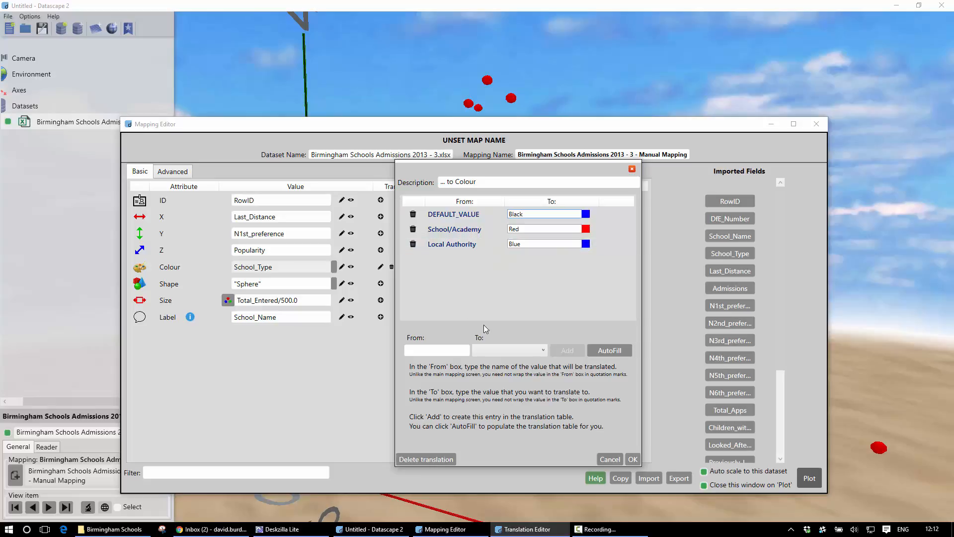
click(634, 459)
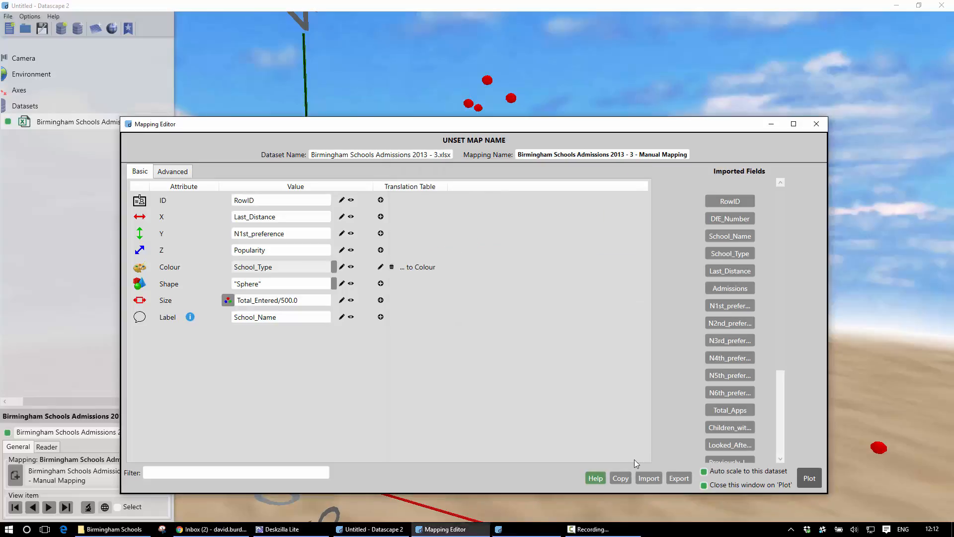
click(815, 478)
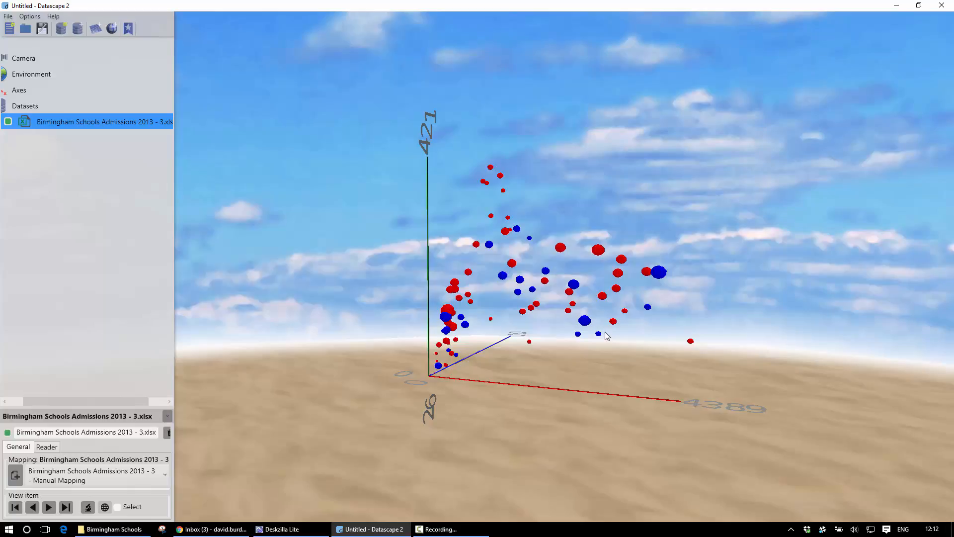
Read the school names of several red and blue spheres across the replotted data
mouse_move(619, 290)
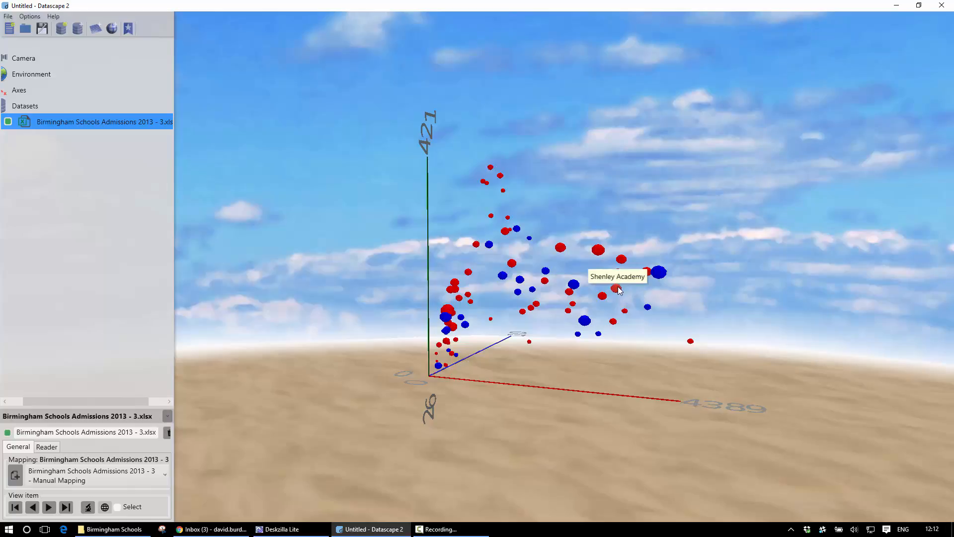
mouse_move(660, 279)
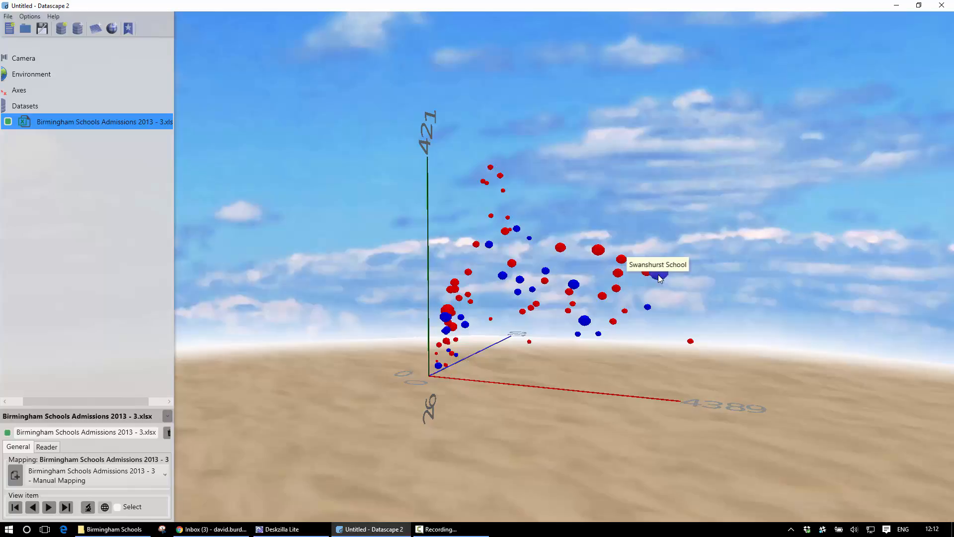
mouse_move(455, 329)
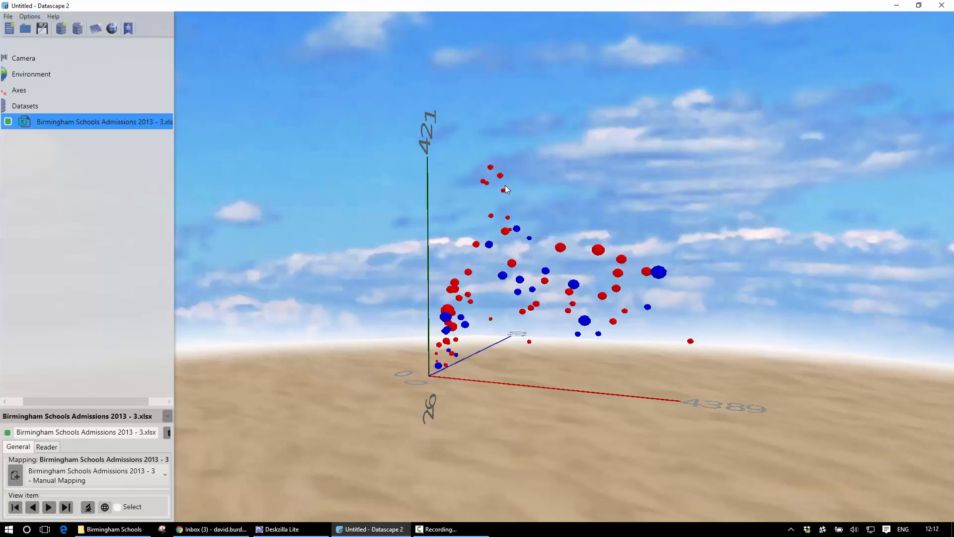
mouse_move(500, 175)
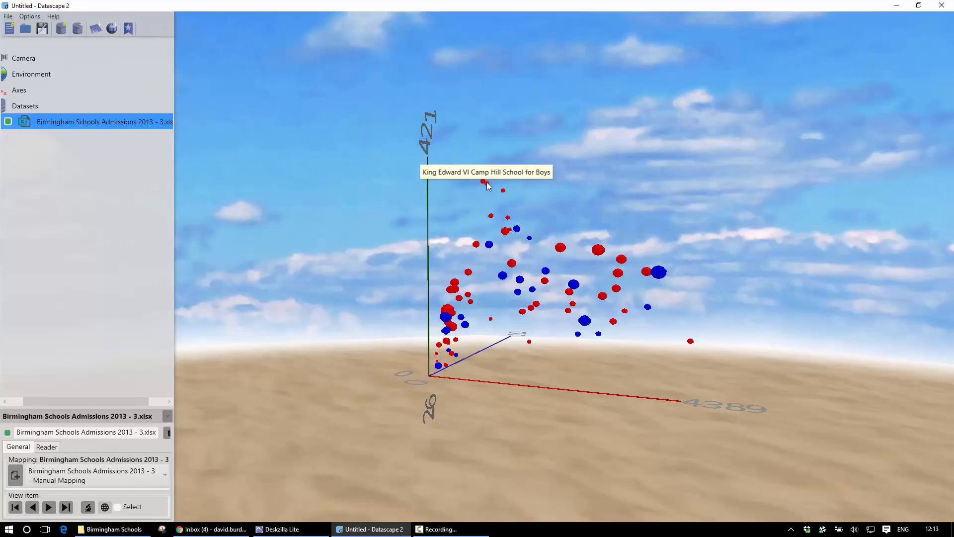
Open the dataset's current mapping for editing and review its existing Colour translation table
right_click(136, 123)
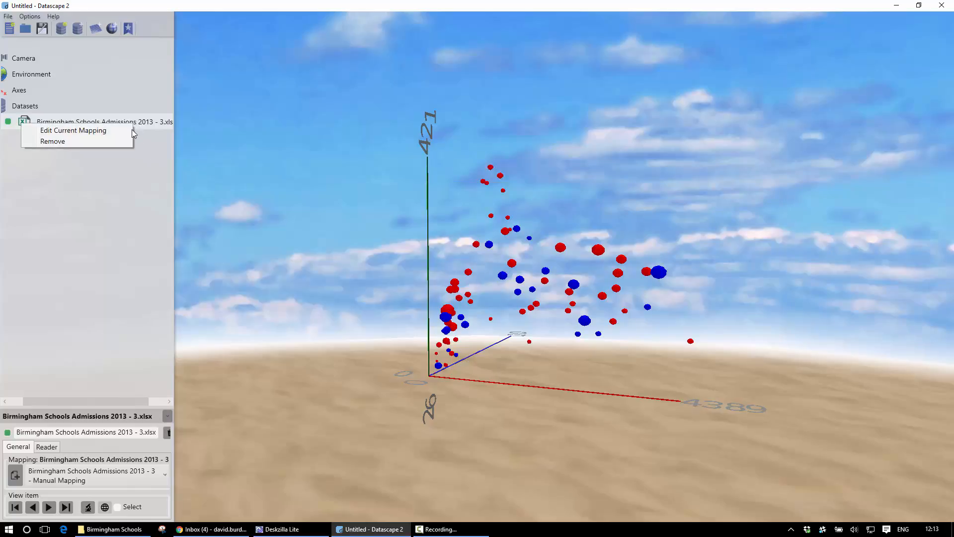
click(73, 131)
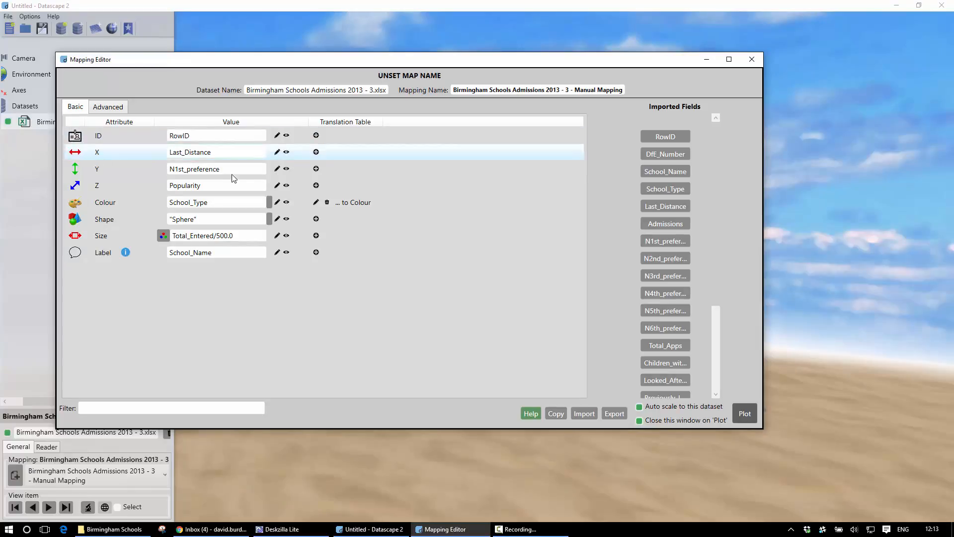
click(316, 203)
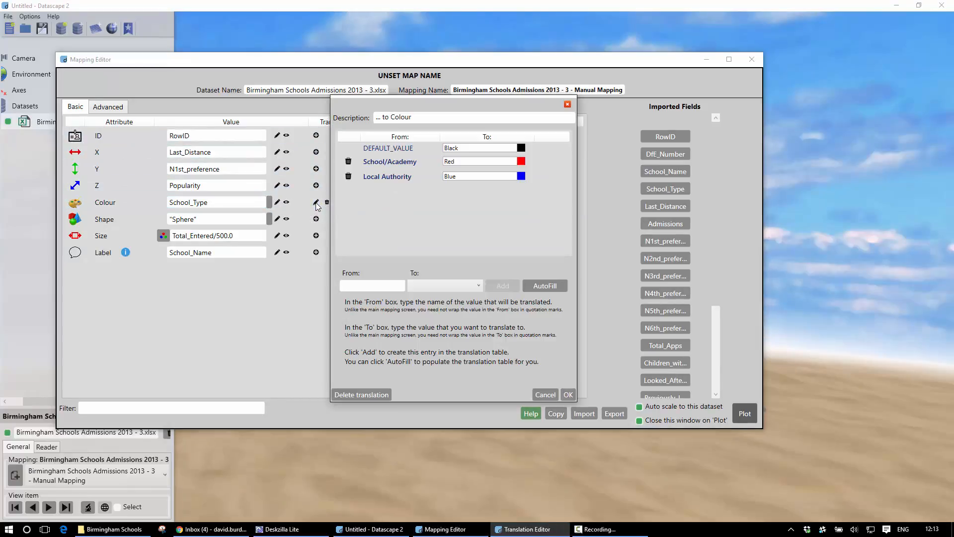
click(568, 105)
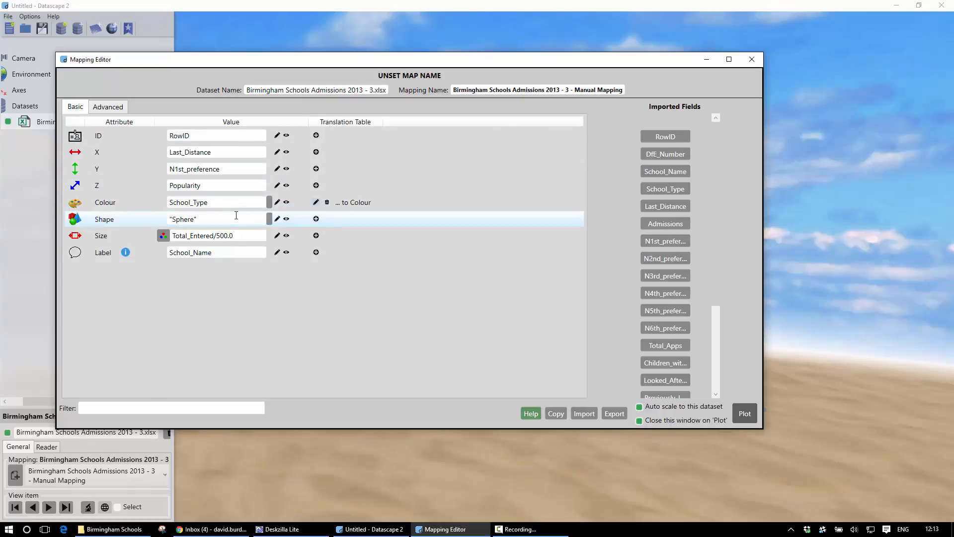
Map the Shape attribute to the School_Type field instead of "Sphere"
drag(237, 219, 166, 218)
key(Delete)
click(328, 258)
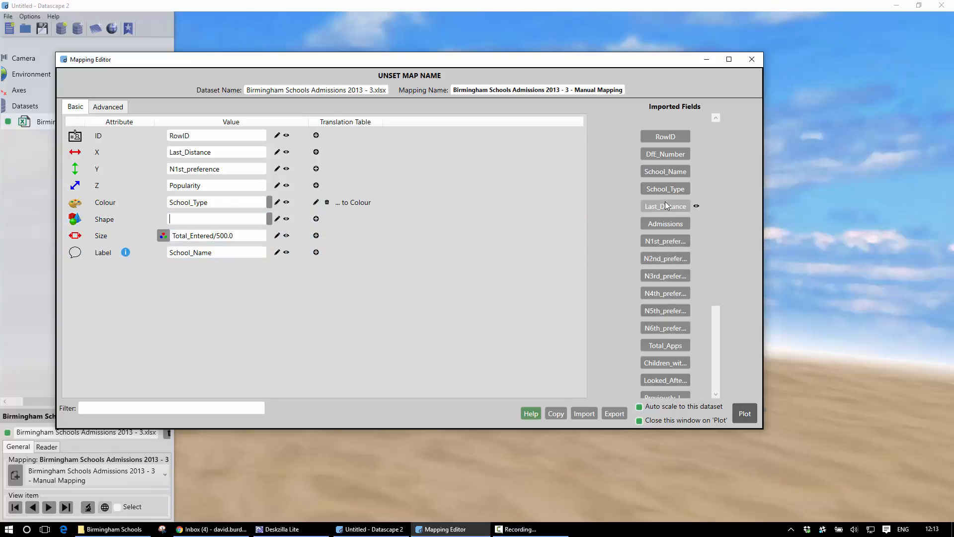
drag(665, 189, 514, 213)
drag(209, 222, 210, 222)
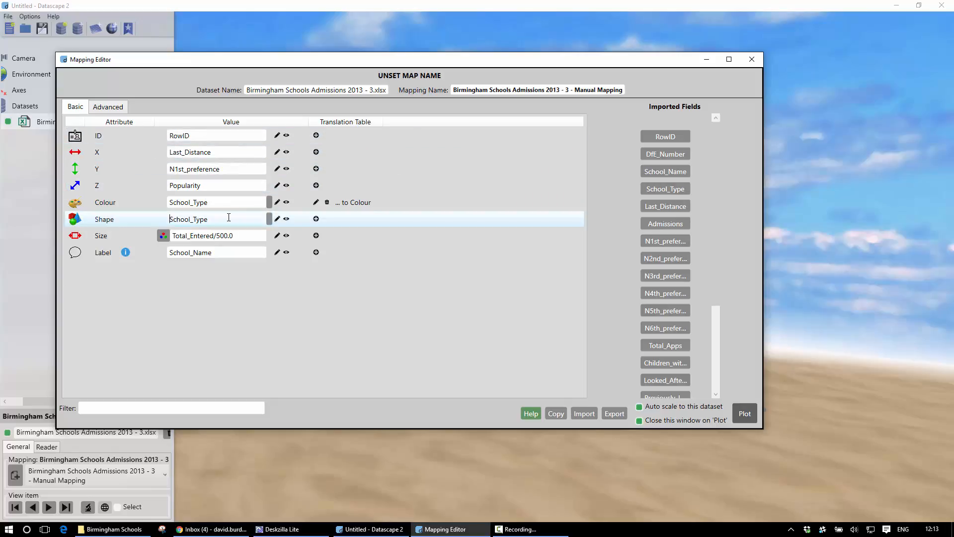
Add an auto-filled Shape translation table with School/Academy as Cube, and plot the data with Local Authority schools as spheres
click(316, 218)
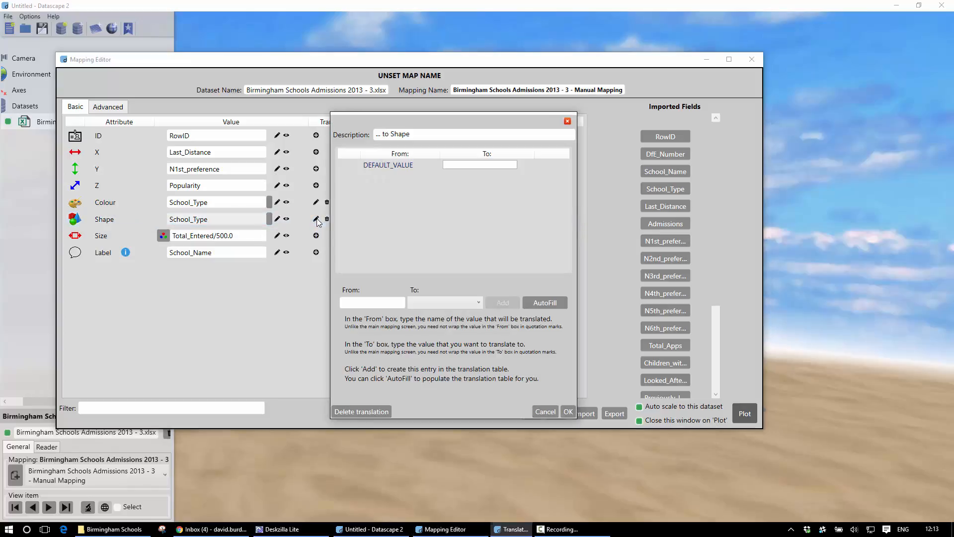
click(545, 303)
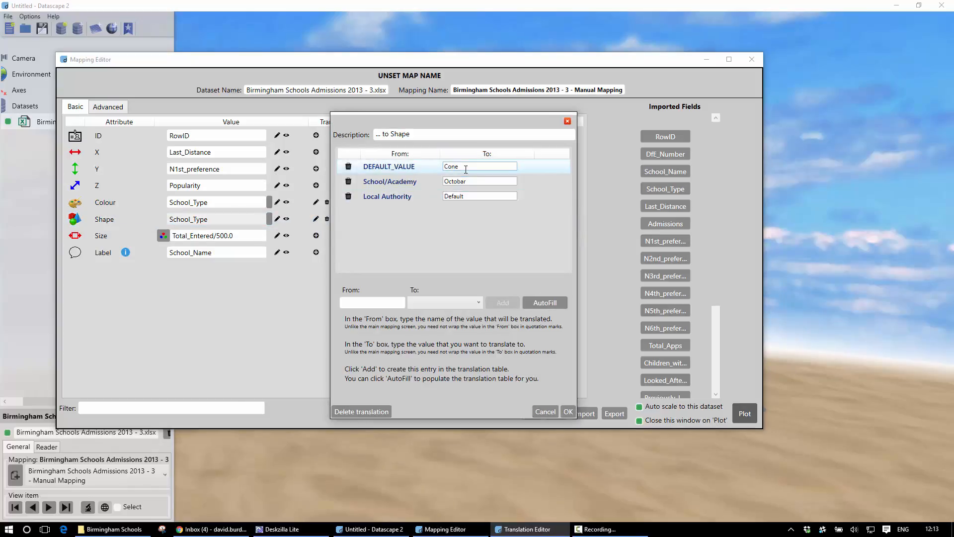
click(429, 185)
text(Cube)
click(568, 411)
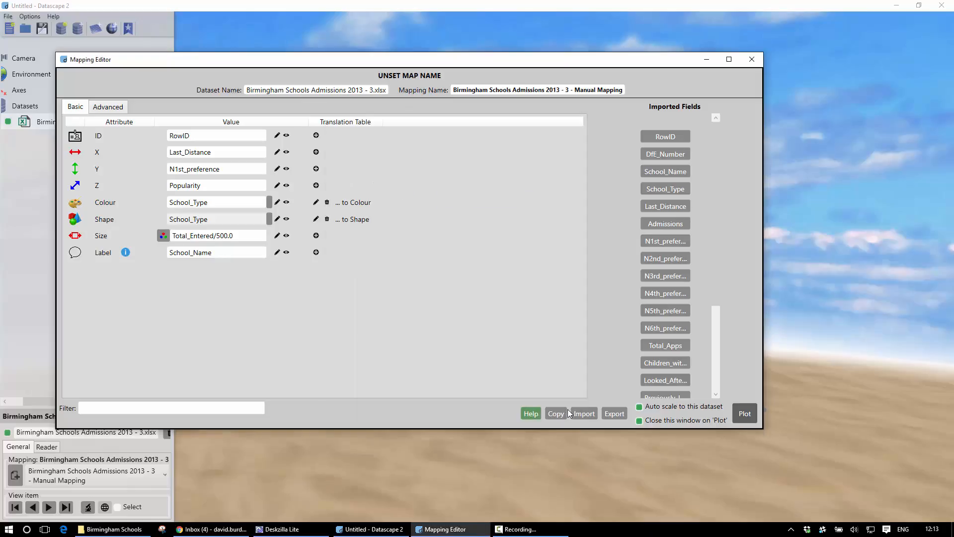
click(744, 412)
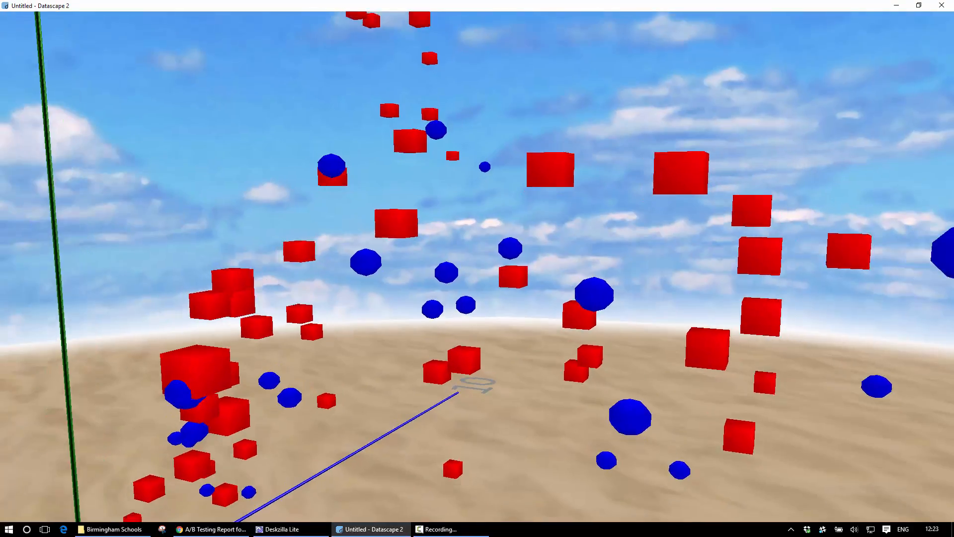
View the whole replotted dataset from further back and read the school names of several cubes and spheres
key(s)
right_drag(716, 302, 707, 281)
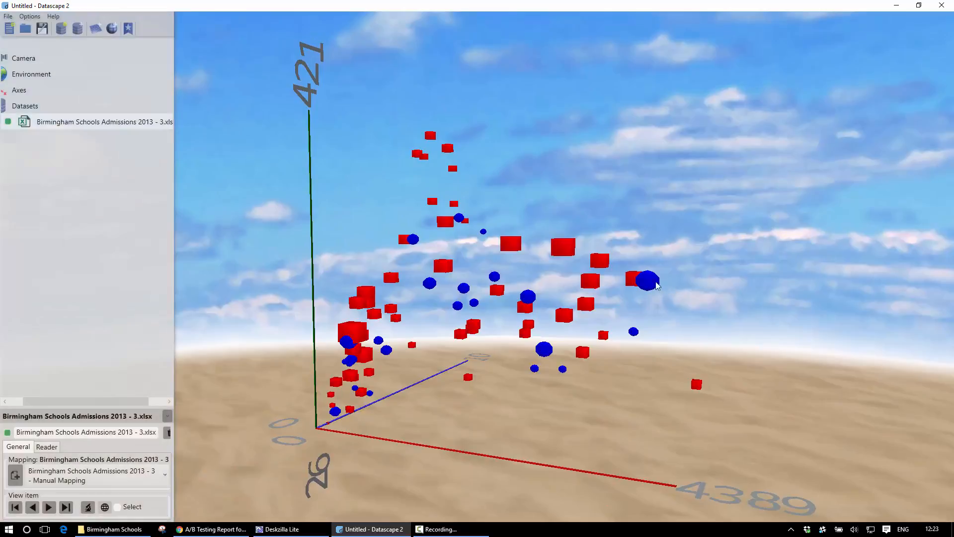
mouse_move(648, 285)
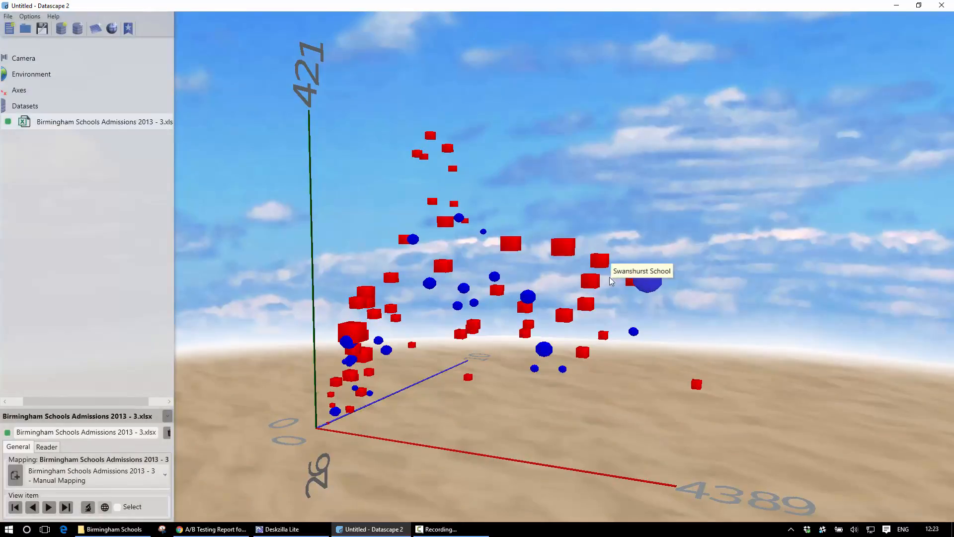
mouse_move(447, 152)
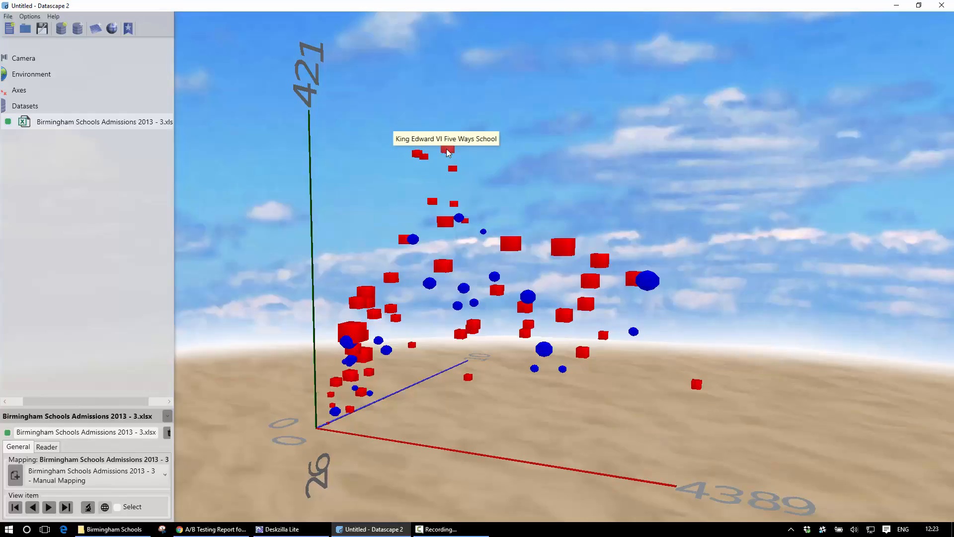
mouse_move(482, 378)
right_down()
mouse_move(397, 362)
mouse_move(333, 370)
mouse_move(326, 380)
mouse_move(346, 360)
mouse_move(401, 363)
mouse_move(434, 348)
mouse_move(431, 363)
mouse_move(482, 375)
right_up()
key(d)
key(a)
key(w)
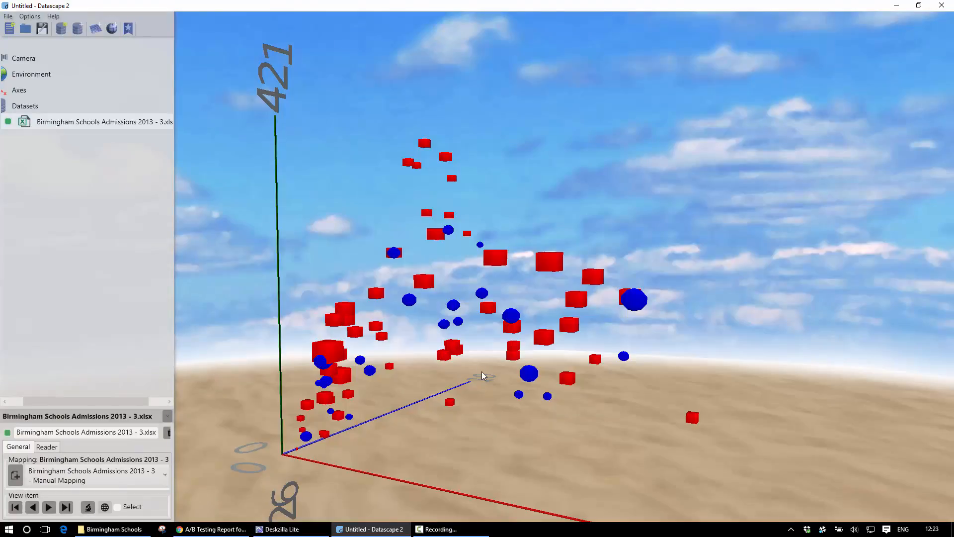
Save the workspace as "Birmingham Schools" and start a new empty workspace
click(47, 30)
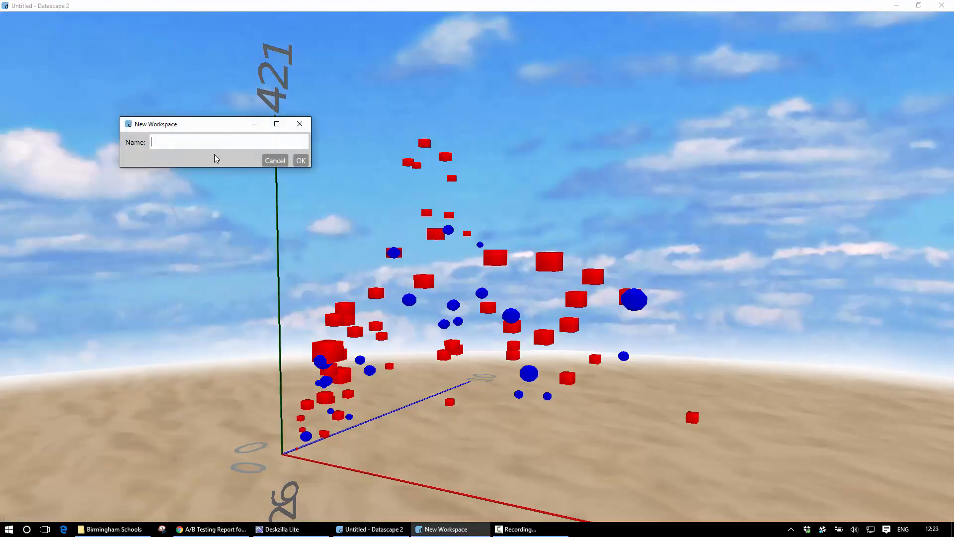
text(Birminghan)
click(300, 161)
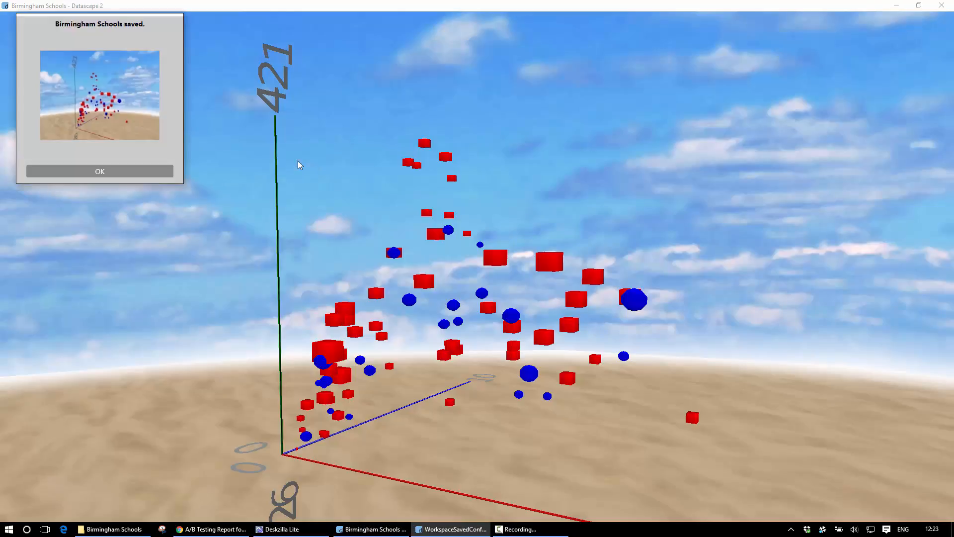
click(101, 172)
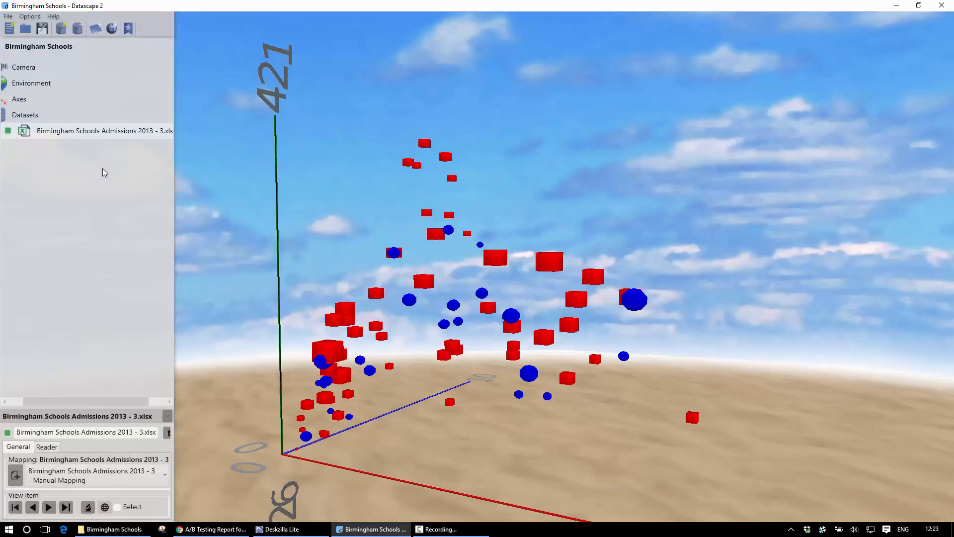
click(10, 29)
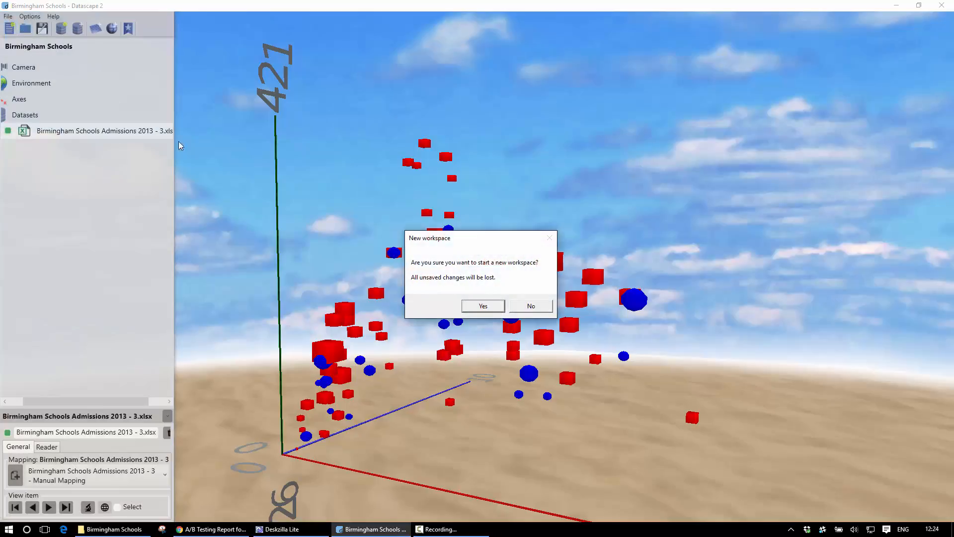
click(483, 305)
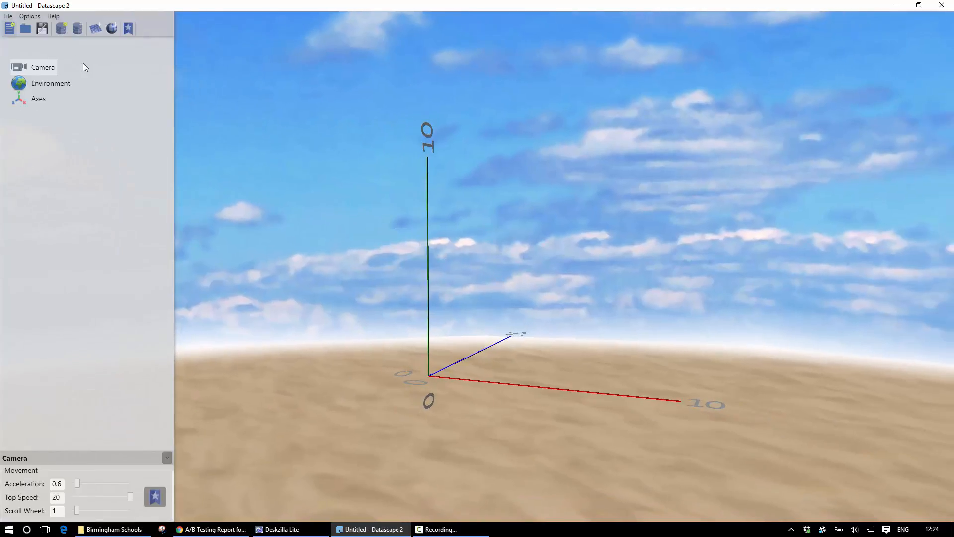
Tag the saved Birmingham Schools workspace with Tutorial and load it
click(23, 29)
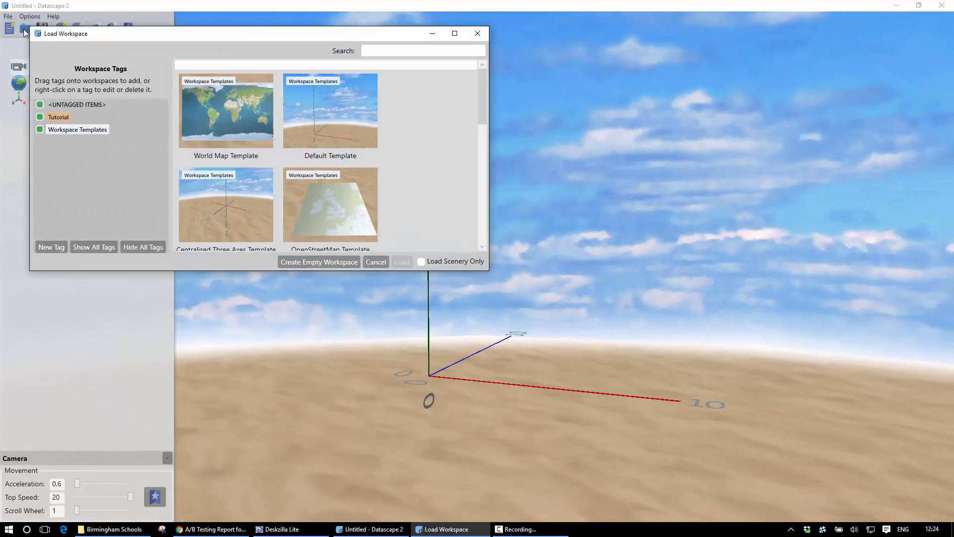
drag(485, 103, 485, 234)
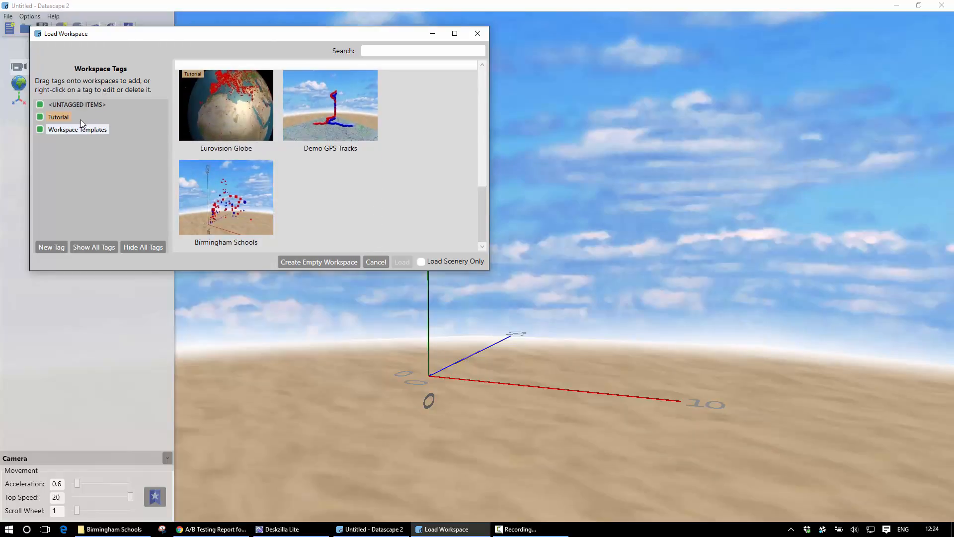
drag(56, 120, 185, 189)
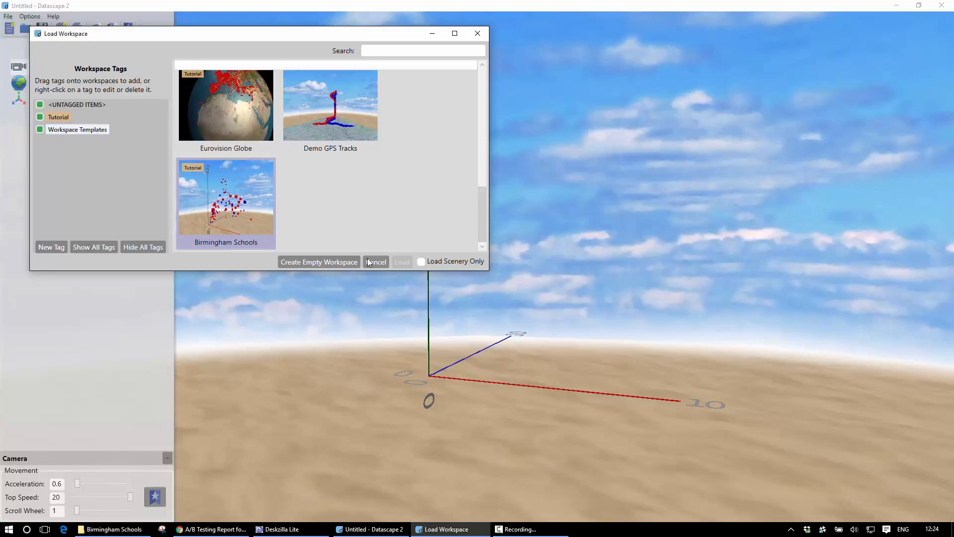
click(254, 214)
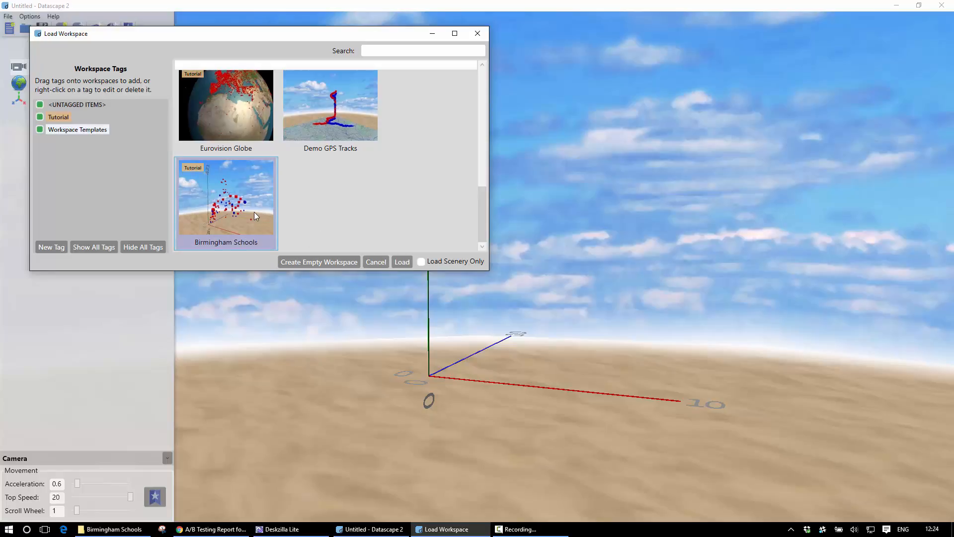
click(406, 261)
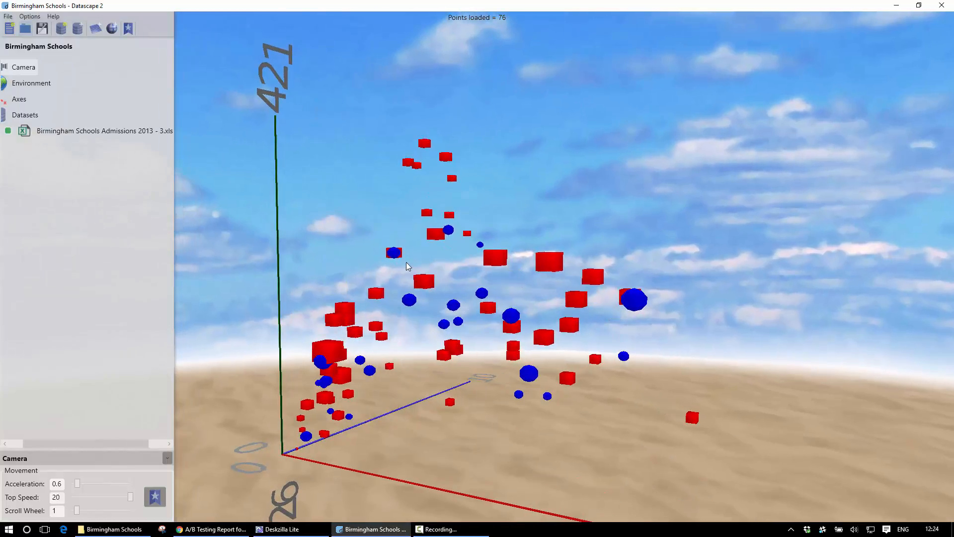